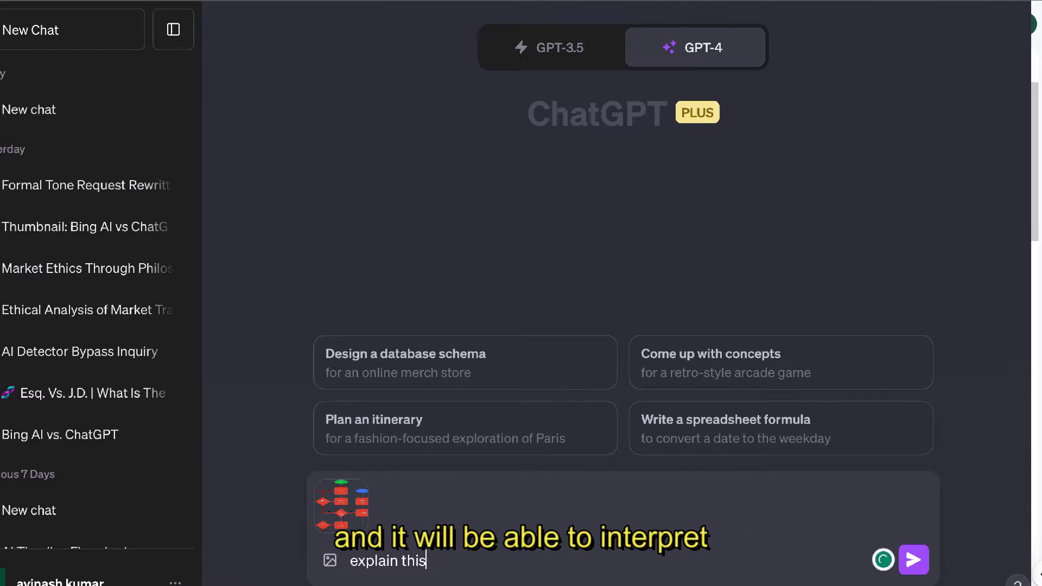
# Ask ChatGPT to explain the flowchart image, then send the Nerva ad asking how to improve it.
pyautogui.write('image')
pyautogui.press('Return')
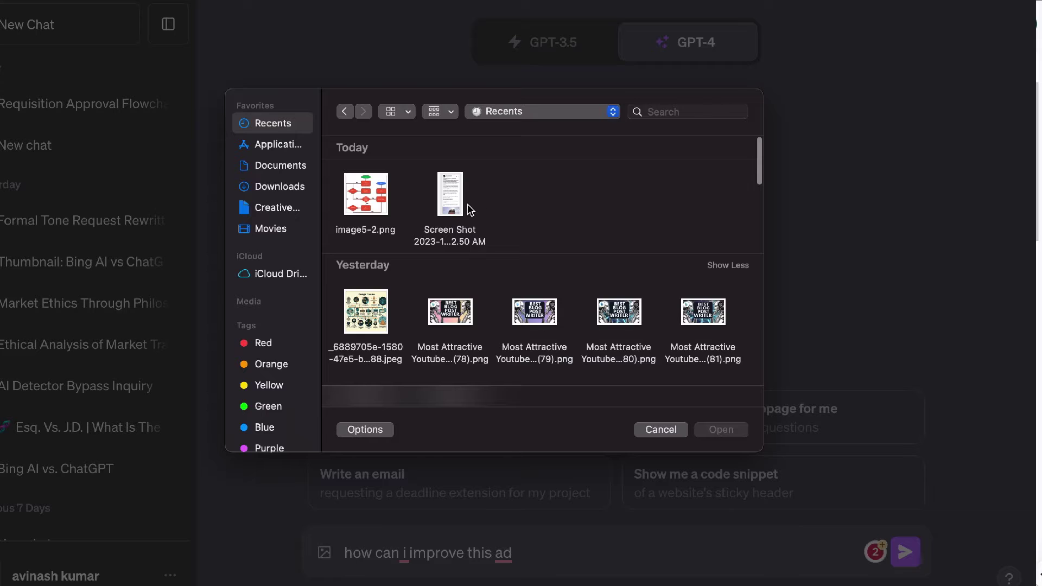
pyautogui.doubleClick(458, 198)
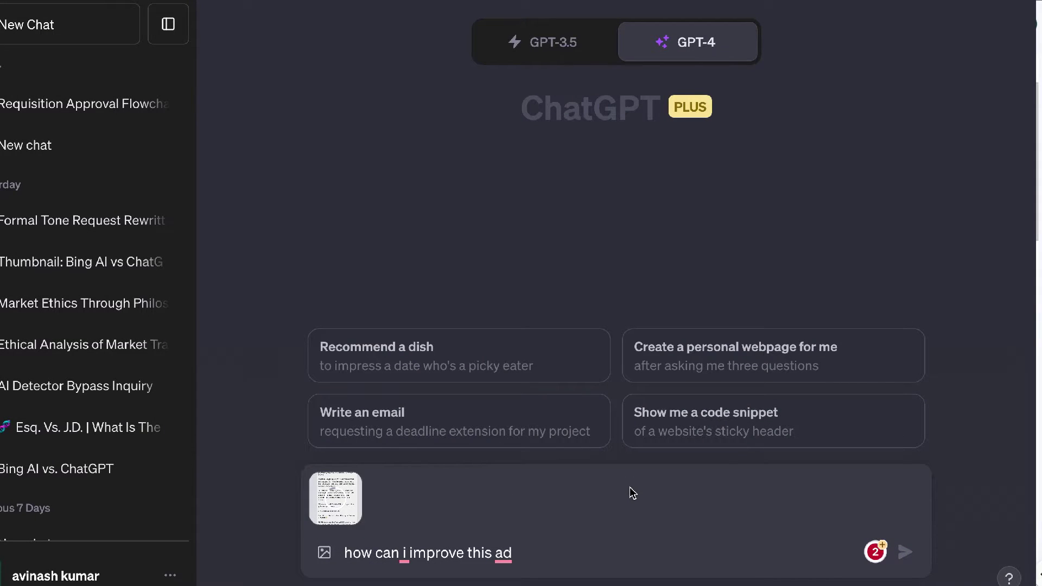
pyautogui.press('Return')
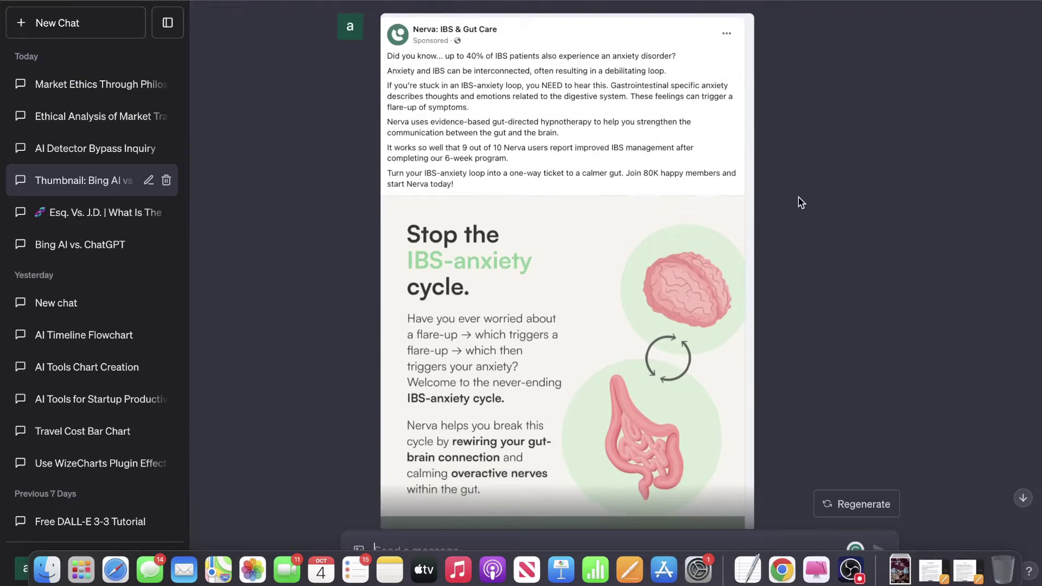
pyautogui.scroll(-1, 855, 218)
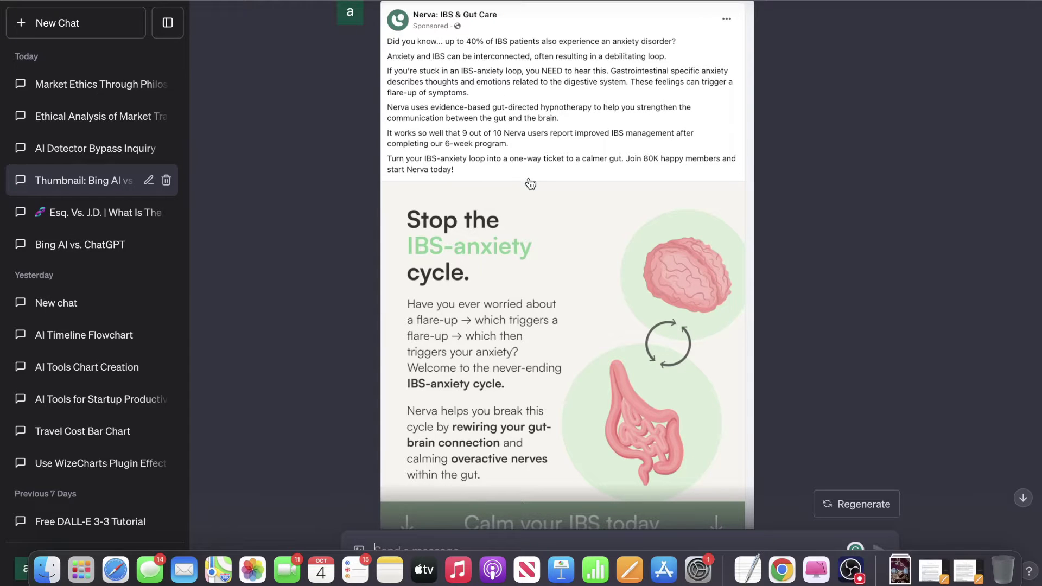
pyautogui.scroll(-5, 530, 127)
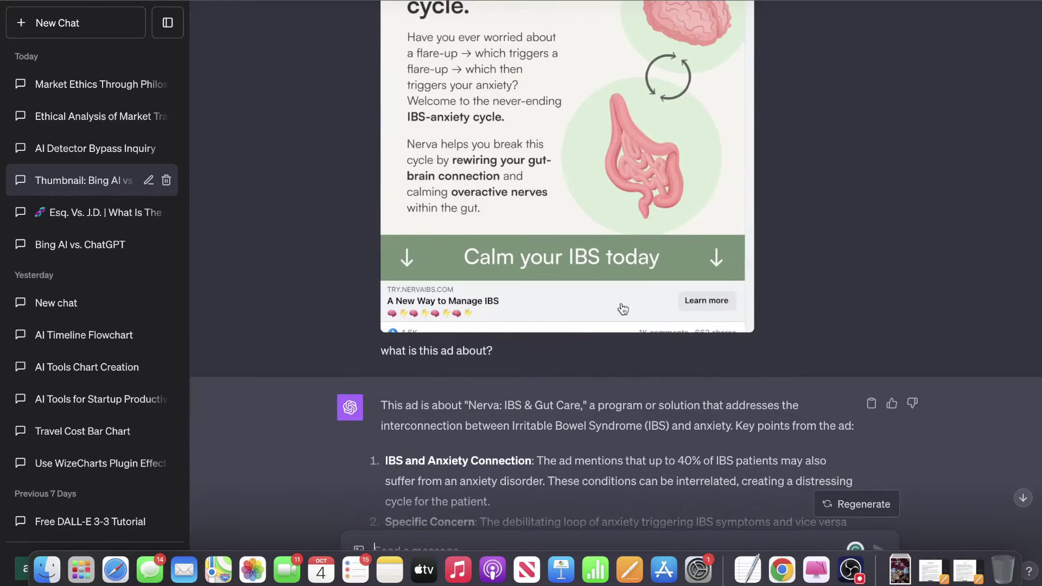
pyautogui.scroll(8, 623, 310)
pyautogui.scroll(-1, 620, 237)
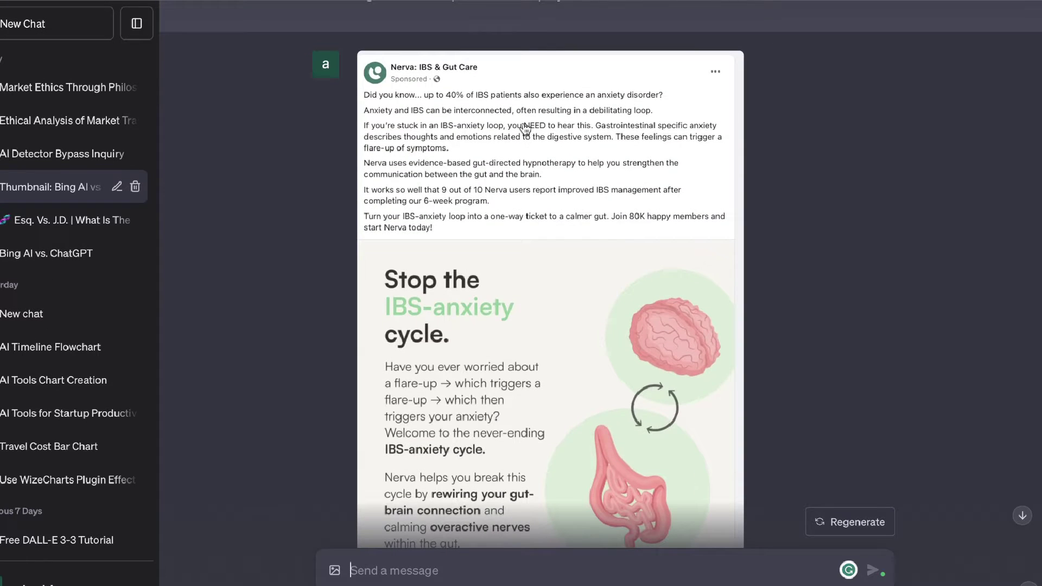
pyautogui.scroll(-2, 573, 244)
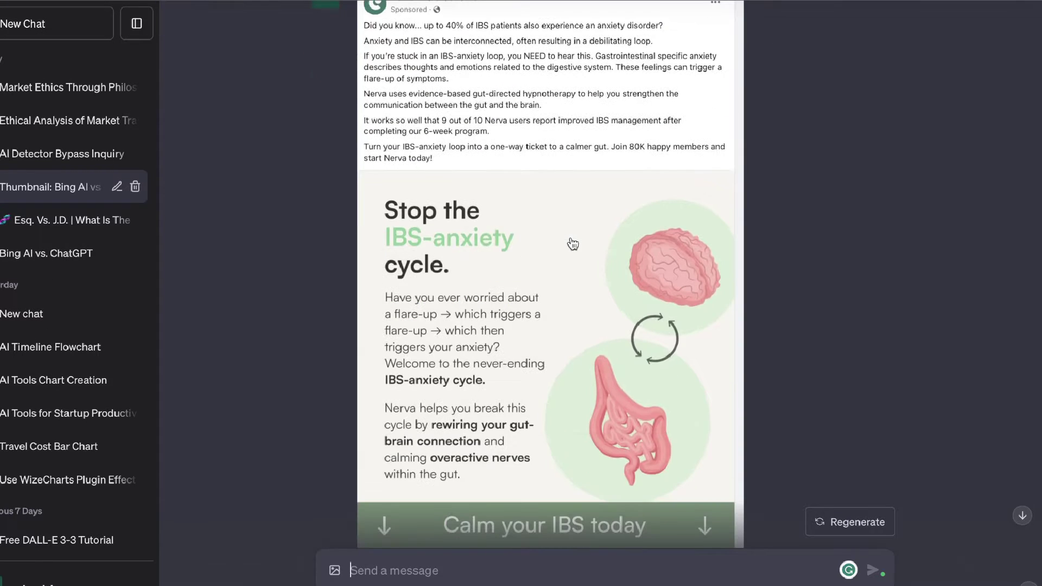
pyautogui.click(334, 573)
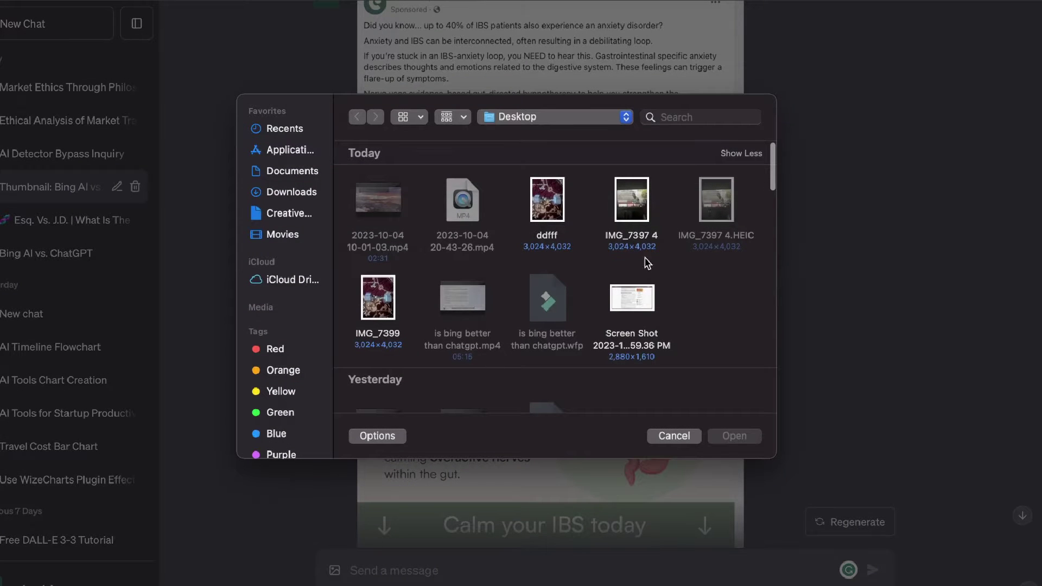
pyautogui.click(674, 435)
pyautogui.scroll(-8, 604, 255)
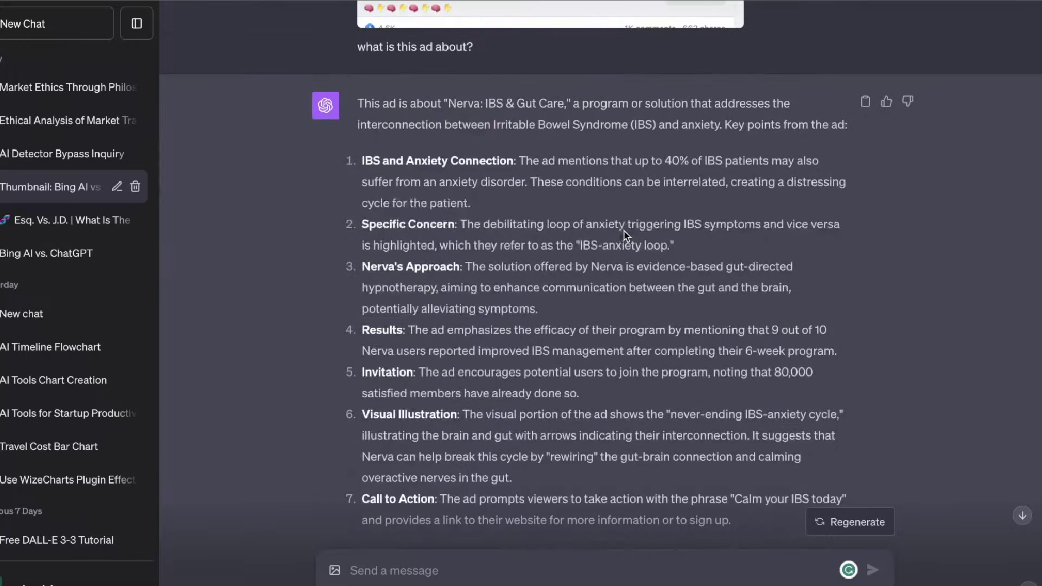
# Select the ad critique's opening paragraph and read through the Nerva ad improvement reply.
pyautogui.tripleClick(623, 238)
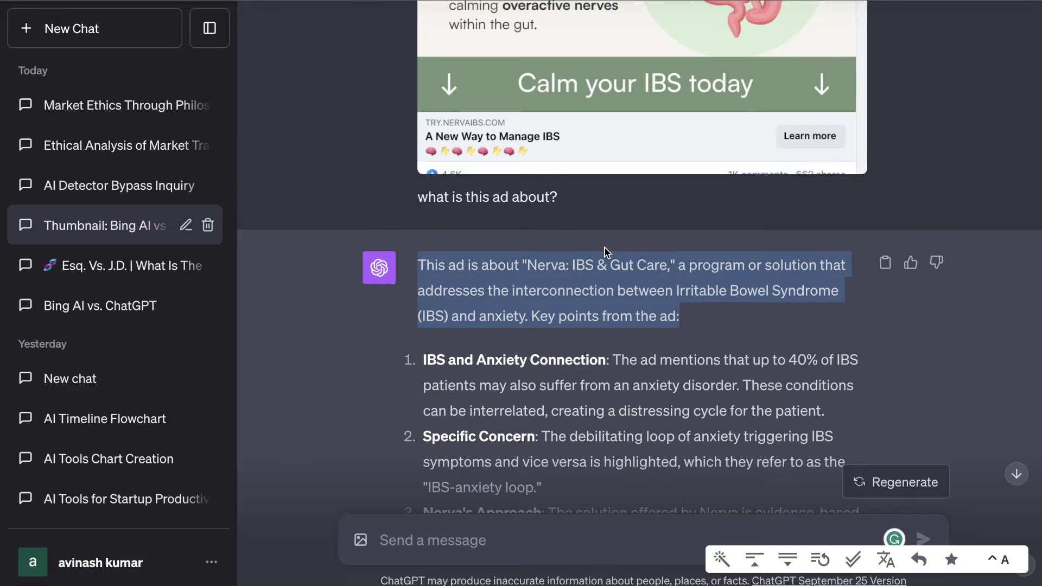
pyautogui.scroll(-1, 606, 252)
pyautogui.scroll(7, 685, 253)
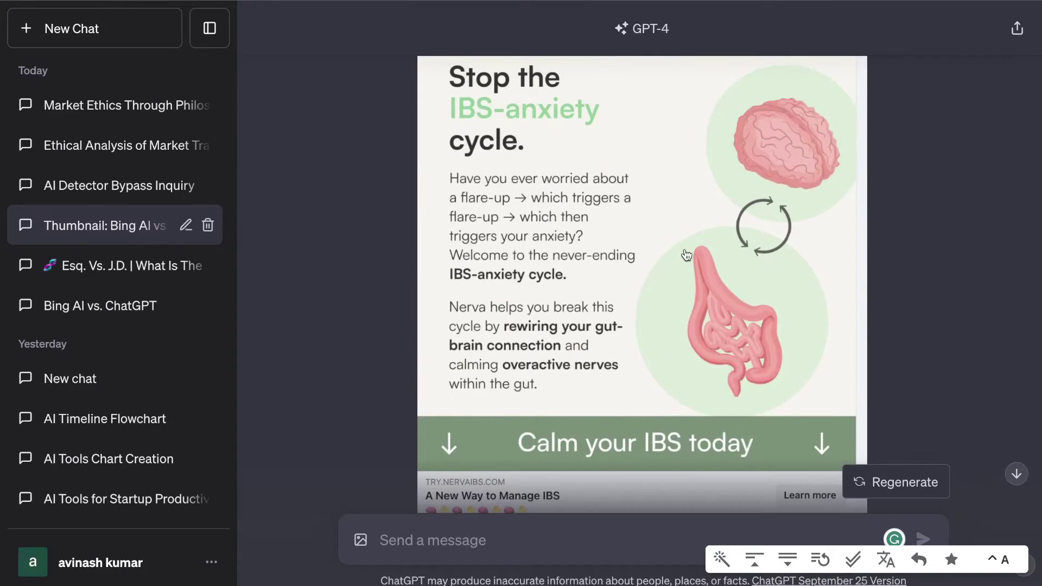
pyautogui.scroll(-7, 686, 255)
pyautogui.scroll(-2, 747, 318)
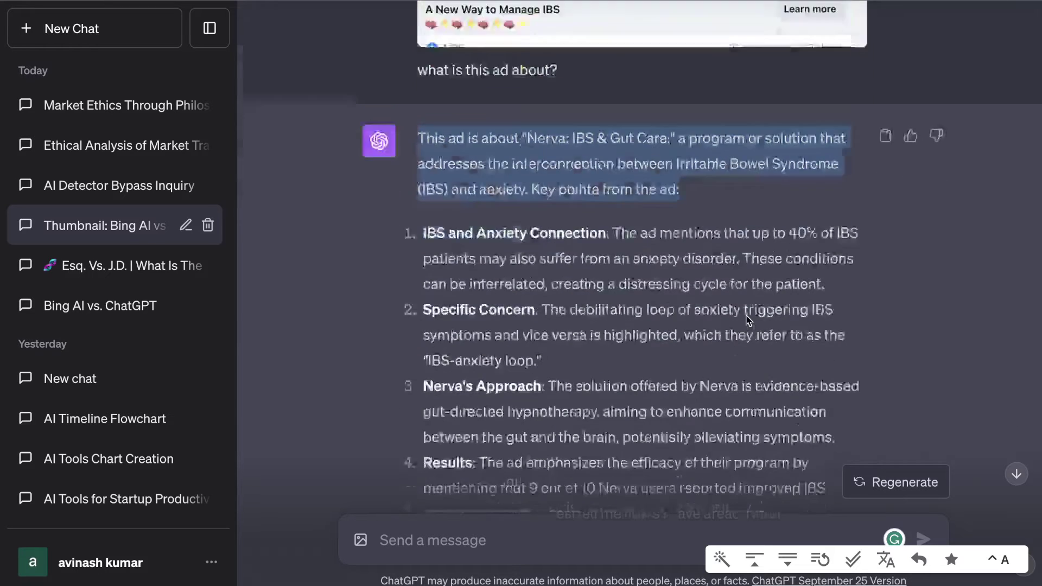
pyautogui.scroll(-2, 747, 320)
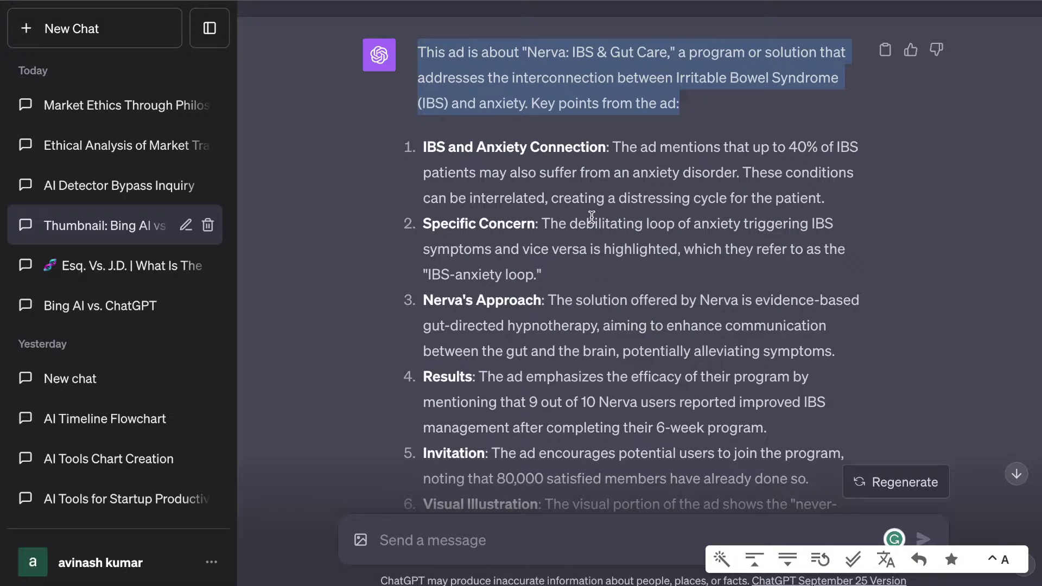
pyautogui.scroll(-1, 591, 217)
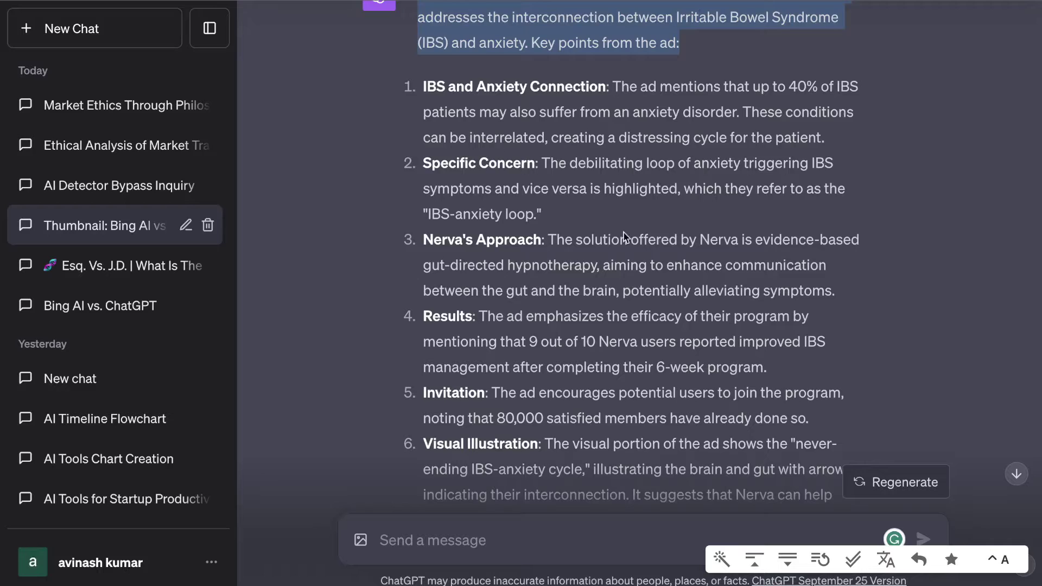
pyautogui.scroll(-1, 629, 241)
pyautogui.scroll(-3, 638, 251)
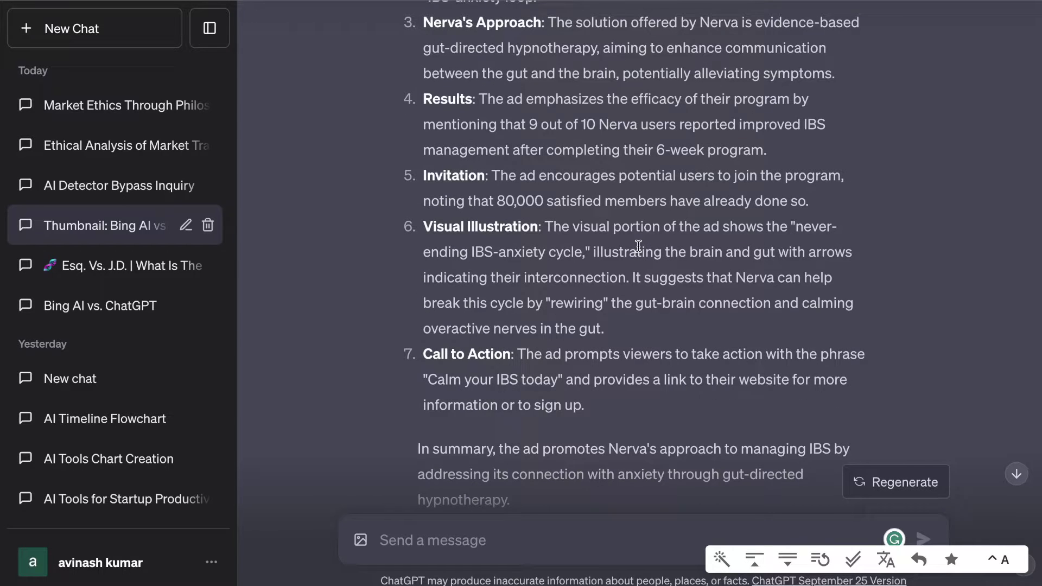
pyautogui.scroll(-1, 638, 245)
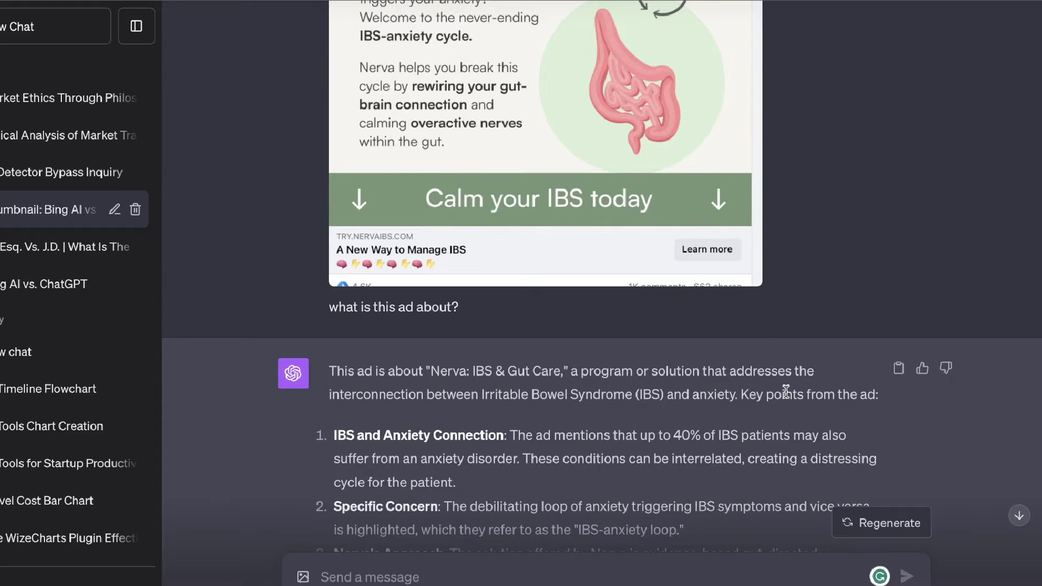
pyautogui.scroll(-3, 785, 390)
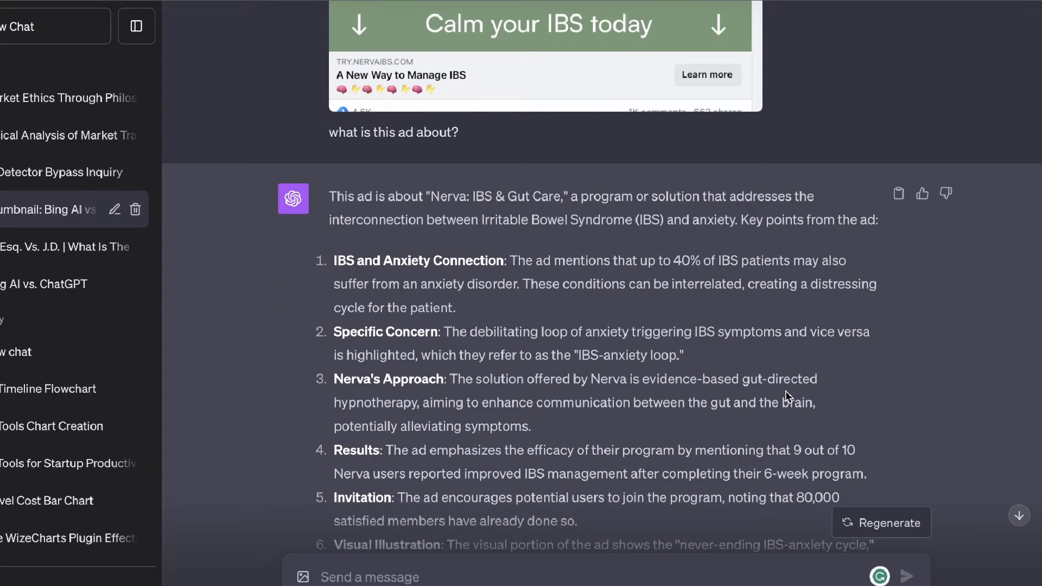
pyautogui.scroll(-1, 692, 269)
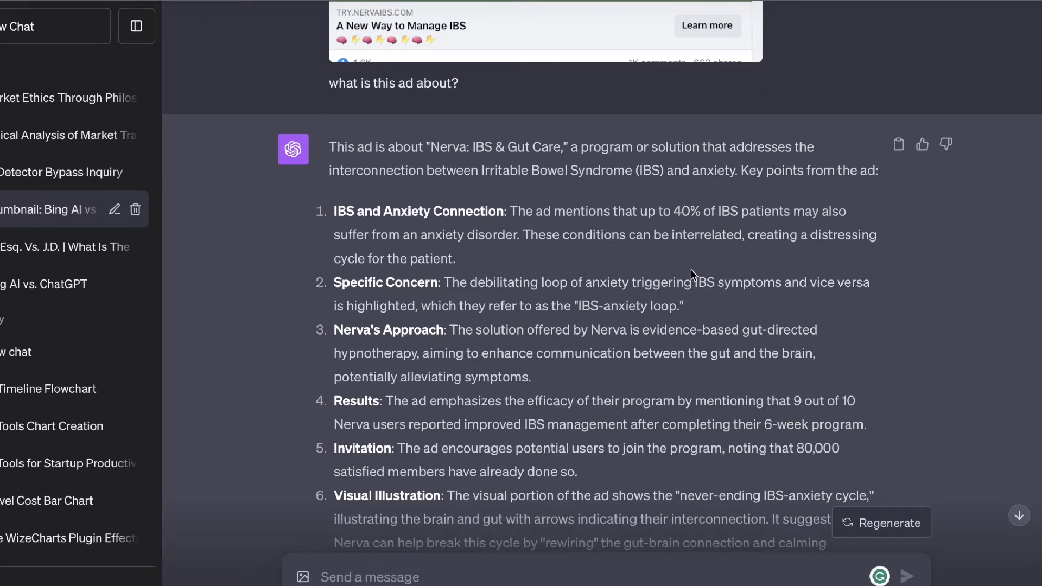
pyautogui.scroll(-2, 691, 269)
pyautogui.scroll(7, 693, 274)
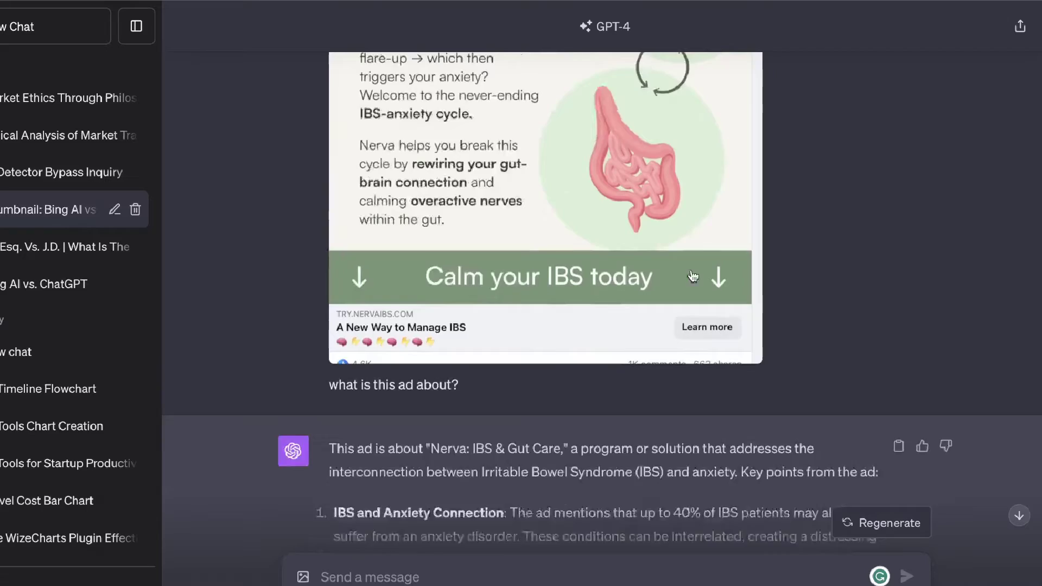
pyautogui.scroll(2, 693, 276)
pyautogui.scroll(-10, 693, 276)
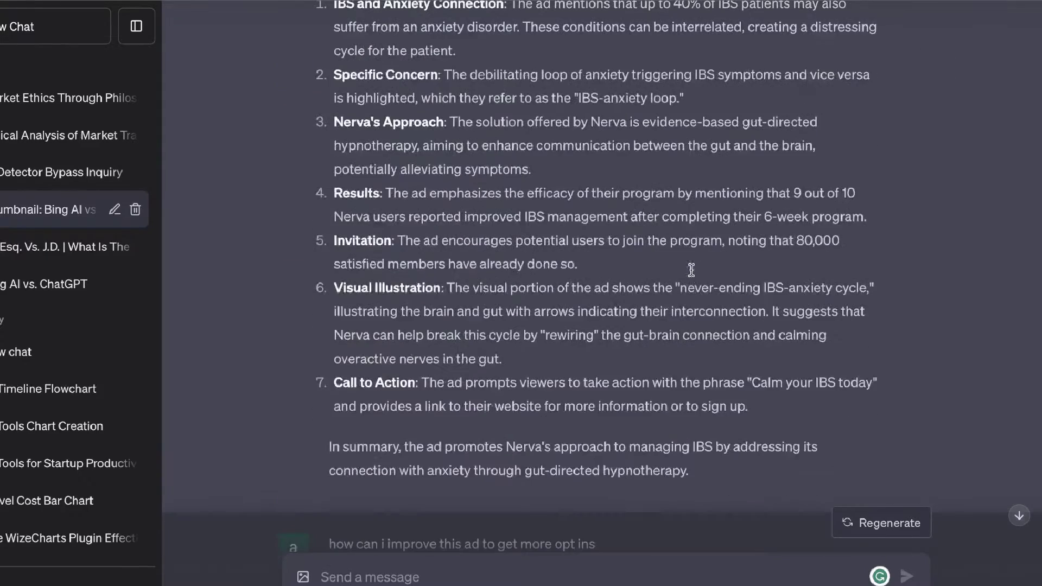
pyautogui.scroll(2, 692, 274)
pyautogui.scroll(1, 692, 274)
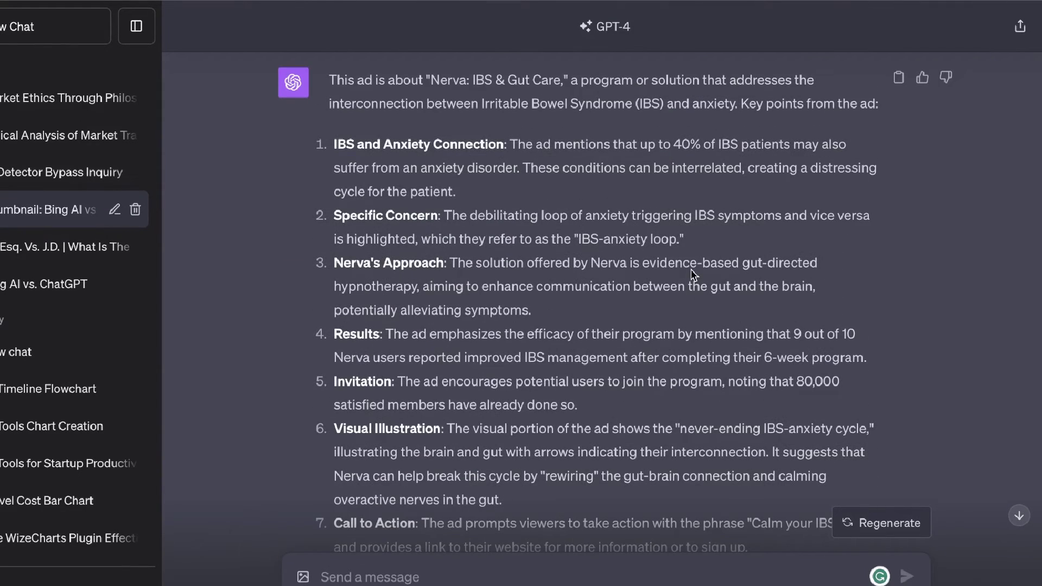
pyautogui.scroll(-11, 693, 274)
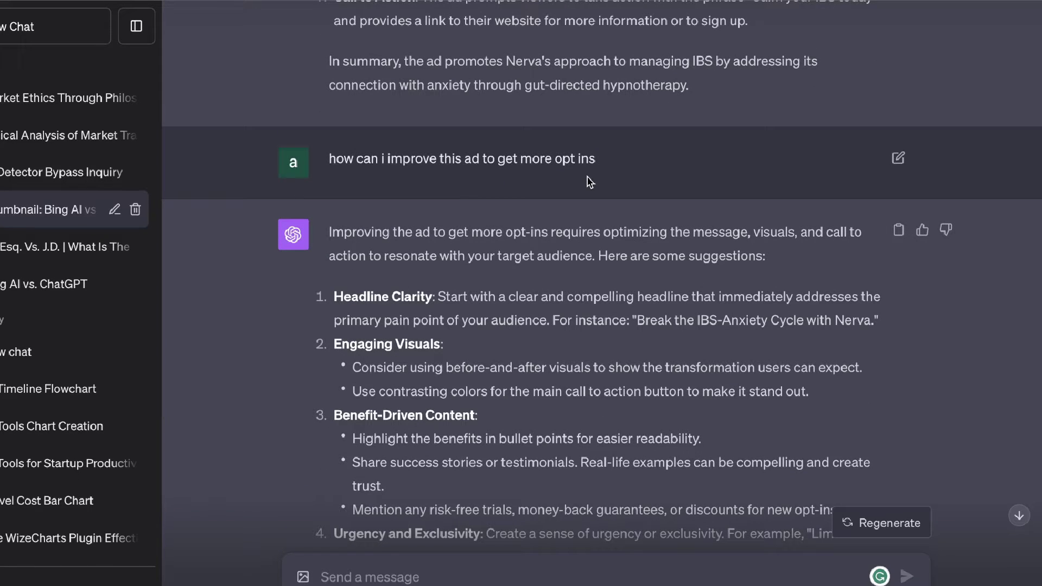
# Highlight the opt-ins question and scroll through the opt-in suggestions.
pyautogui.tripleClick(541, 174)
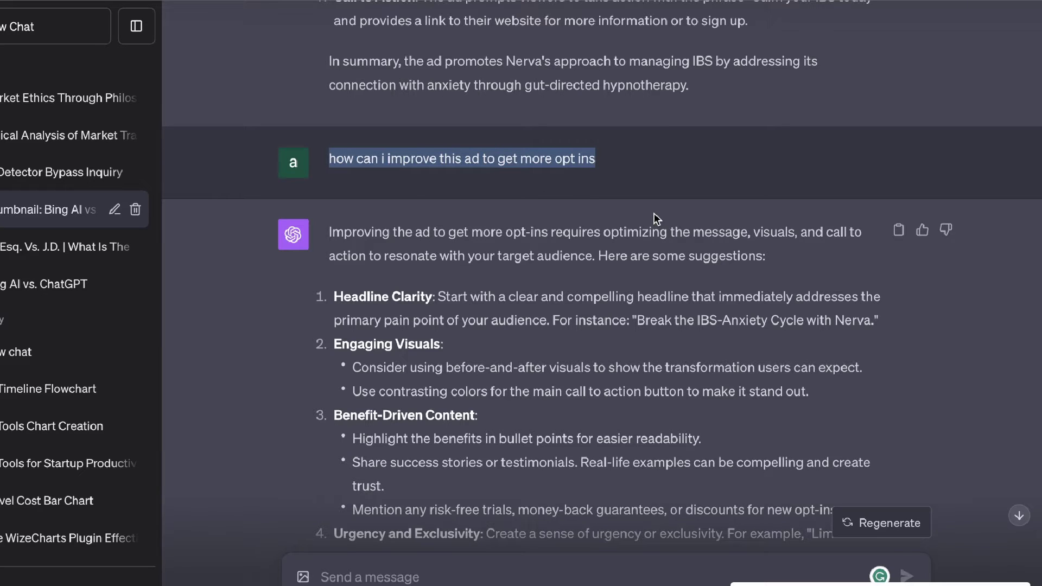
pyautogui.scroll(1, 653, 212)
pyautogui.click(635, 236)
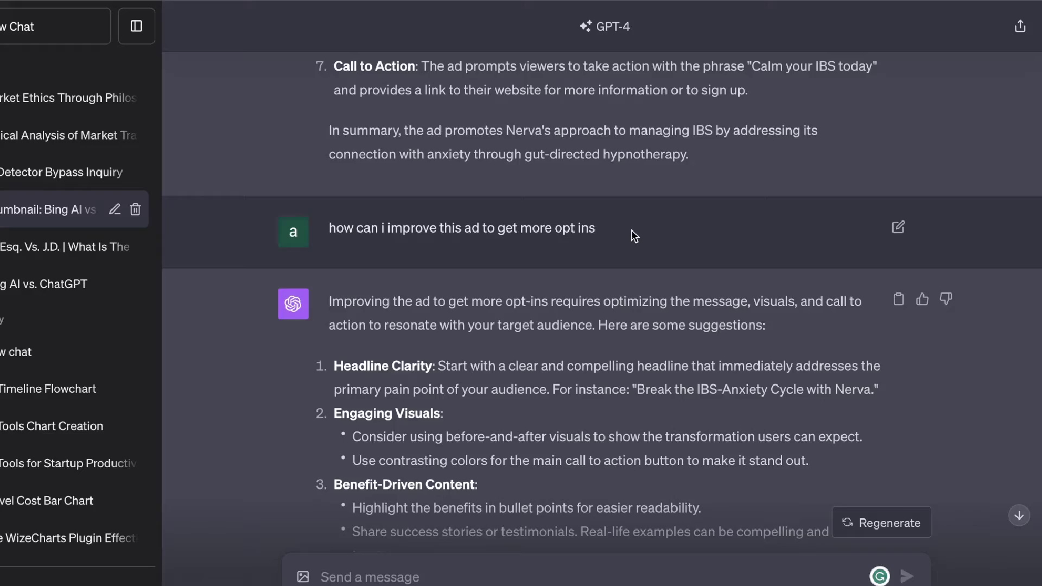
pyautogui.scroll(-3, 634, 234)
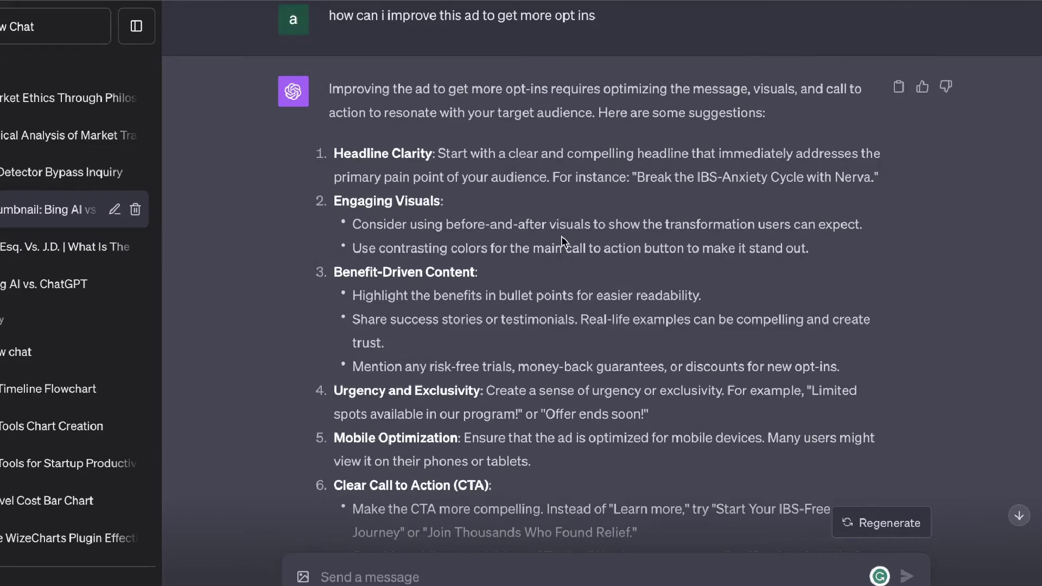
pyautogui.scroll(10, 561, 237)
pyautogui.scroll(-6, 561, 237)
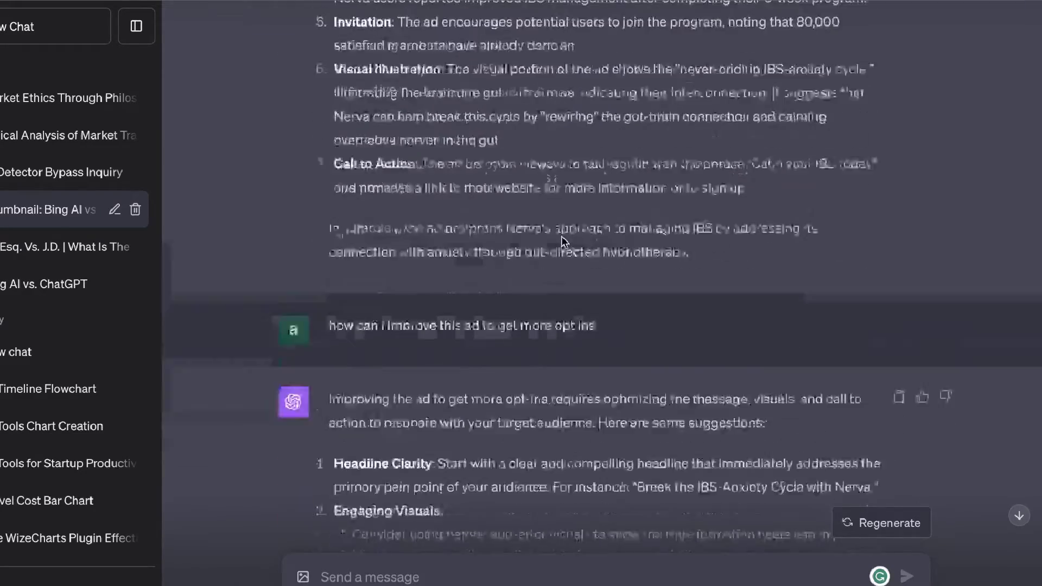
pyautogui.scroll(-2, 561, 239)
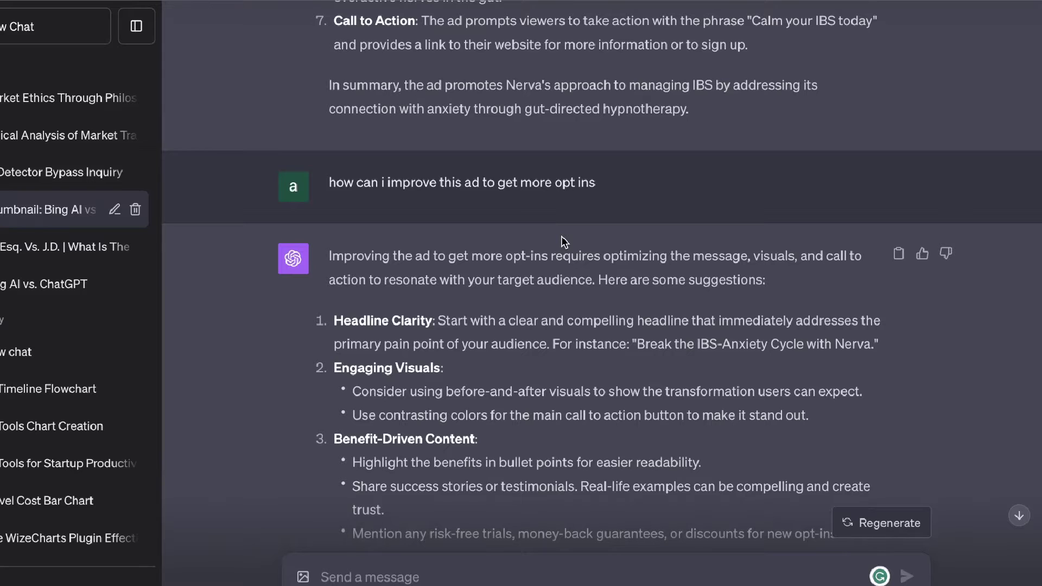
pyautogui.scroll(-1, 564, 242)
pyautogui.scroll(-1, 565, 242)
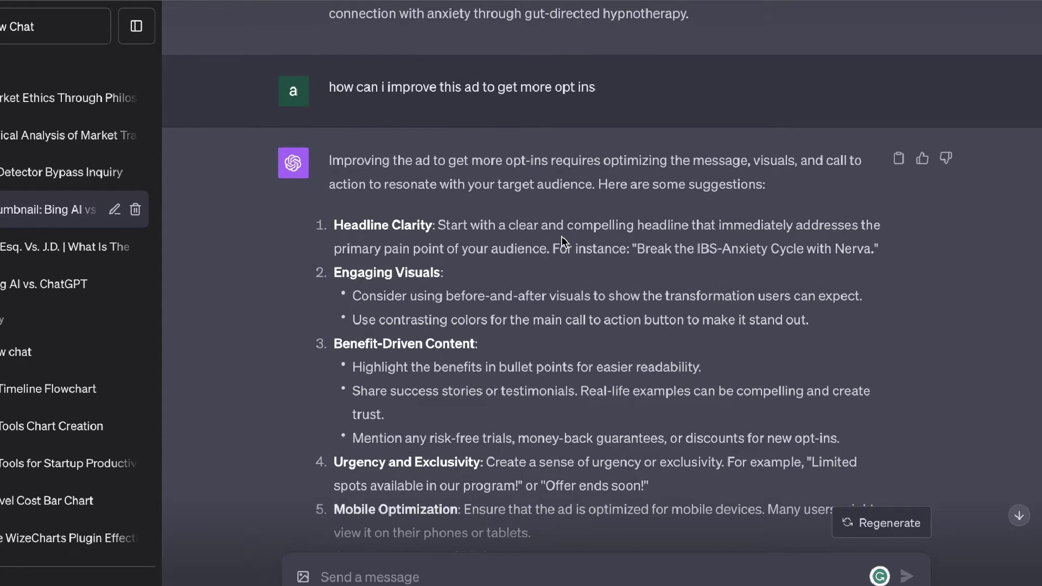
pyautogui.scroll(-1, 563, 242)
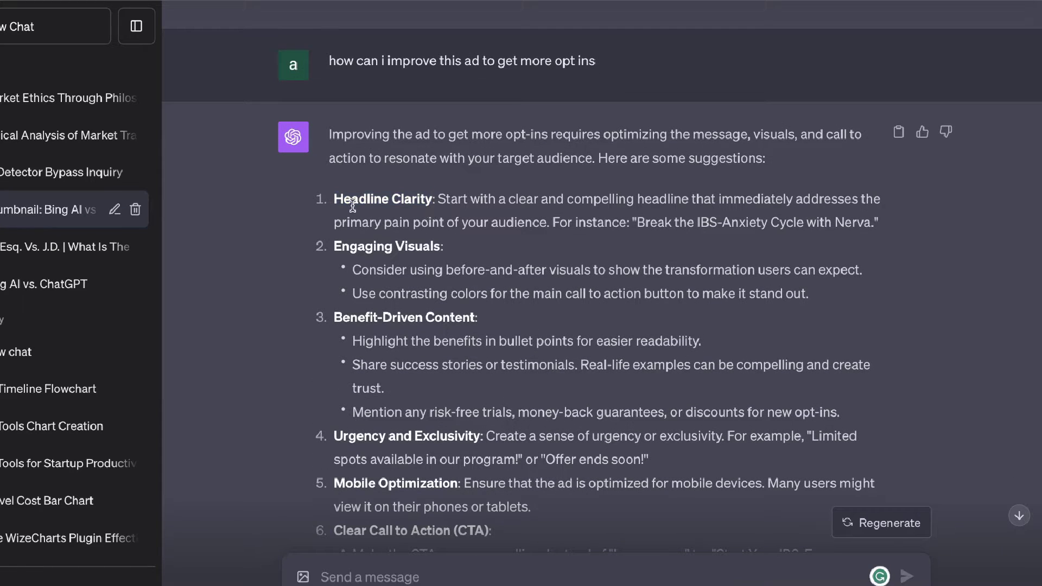
# Highlight key suggestion headings, including point 1's example headline and Engaging Visuals.
pyautogui.moveTo(334, 206); pyautogui.dragTo(438, 205)
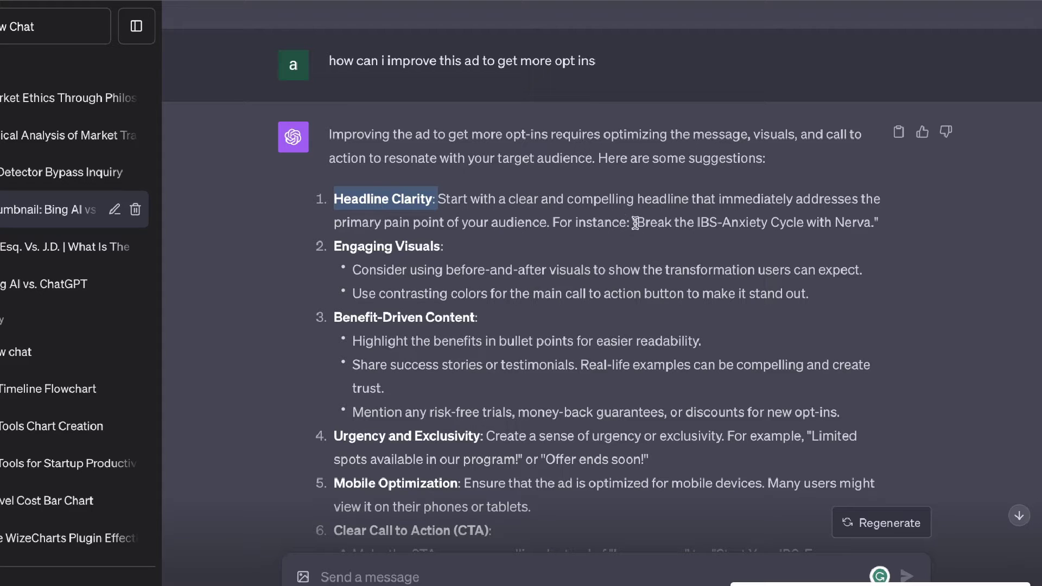
pyautogui.moveTo(636, 223); pyautogui.dragTo(878, 227)
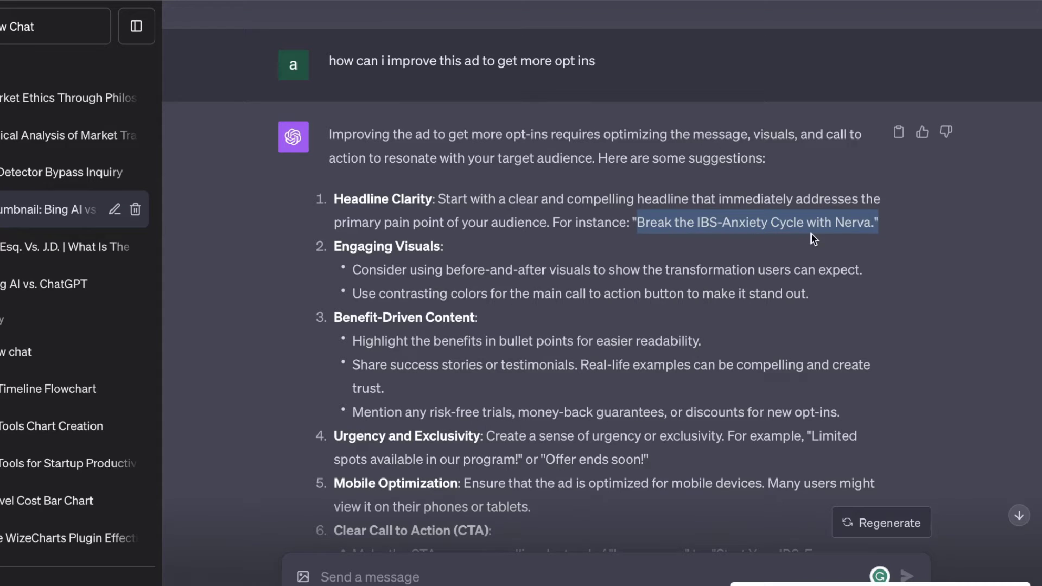
pyautogui.scroll(15, 814, 238)
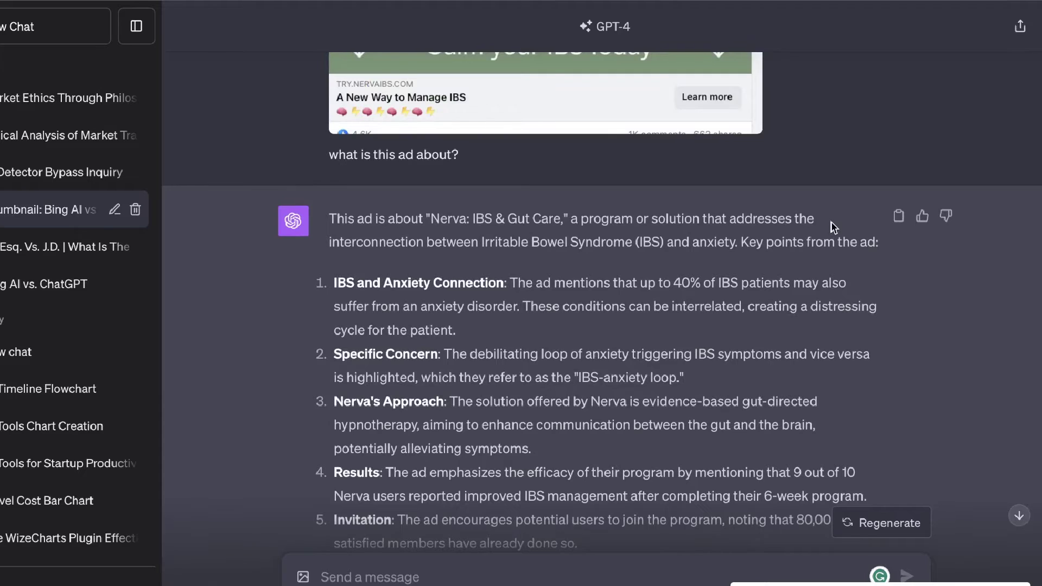
pyautogui.scroll(-12, 834, 227)
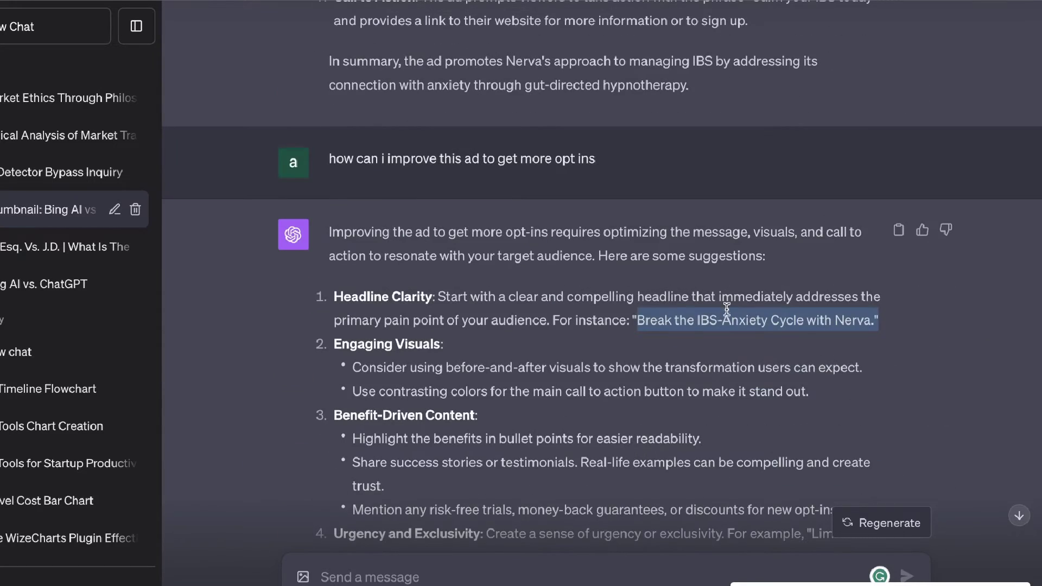
pyautogui.click(542, 324)
pyautogui.scroll(-2, 543, 324)
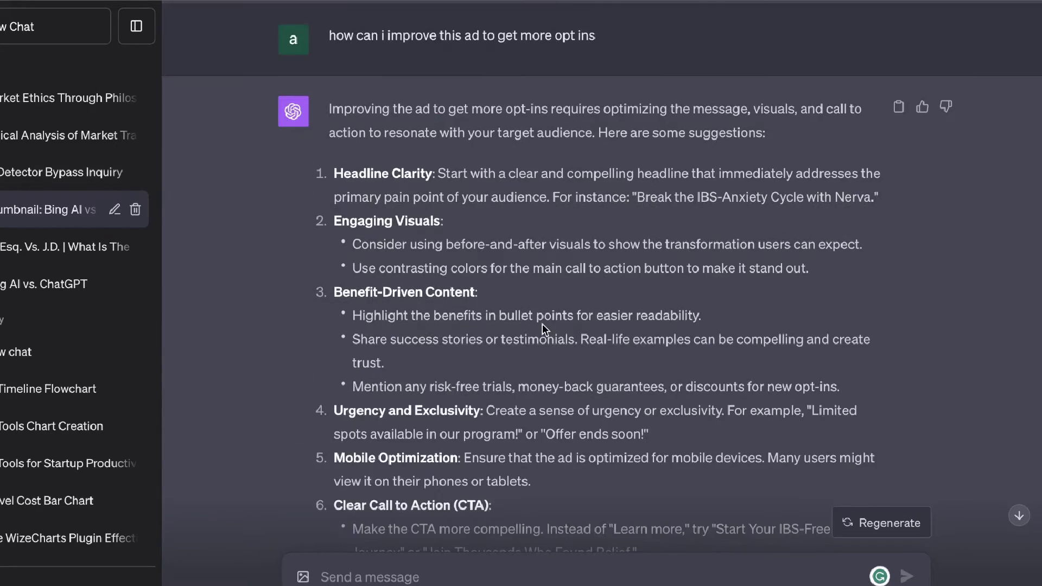
pyautogui.moveTo(335, 220); pyautogui.dragTo(441, 221)
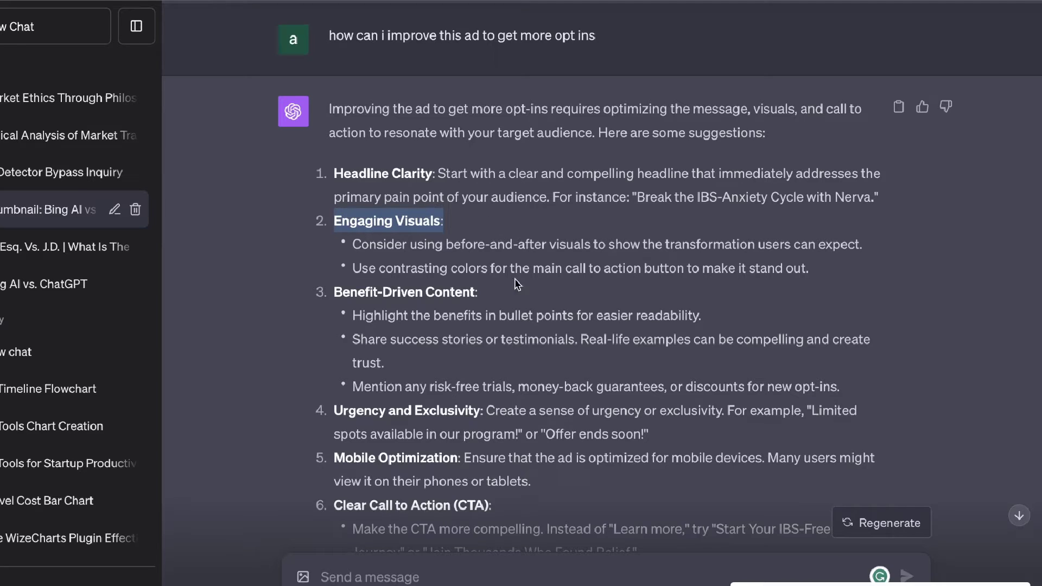
pyautogui.scroll(-2, 518, 284)
pyautogui.scroll(-1, 465, 240)
pyautogui.scroll(1, 439, 298)
pyautogui.click(380, 296)
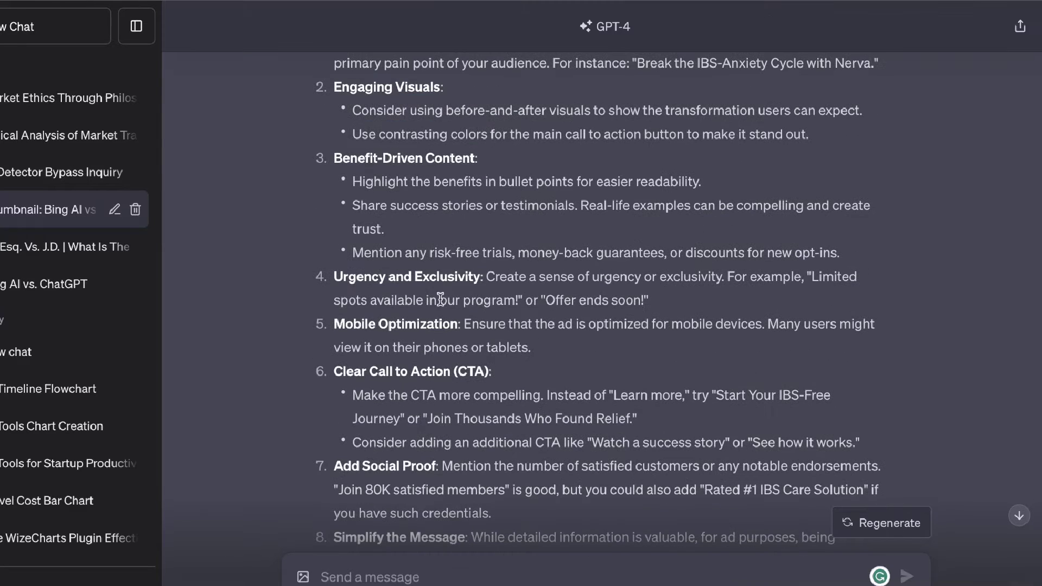
pyautogui.moveTo(343, 292); pyautogui.dragTo(437, 288)
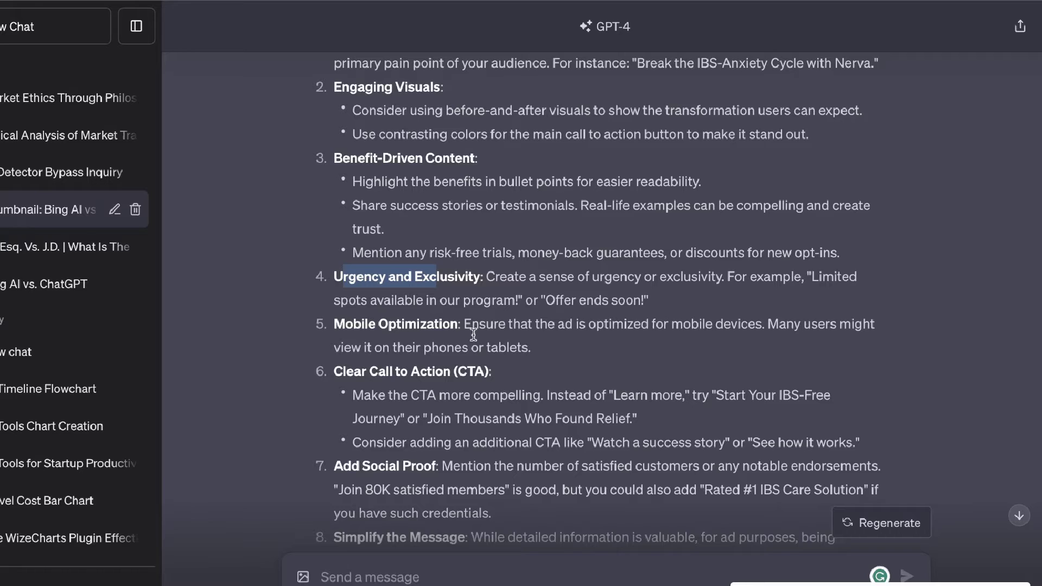
pyautogui.scroll(-1, 477, 334)
pyautogui.moveTo(491, 343); pyautogui.dragTo(369, 342)
# Scroll back up to the Wordrocket AI website header question and its reply.
pyautogui.scroll(-2, 475, 426)
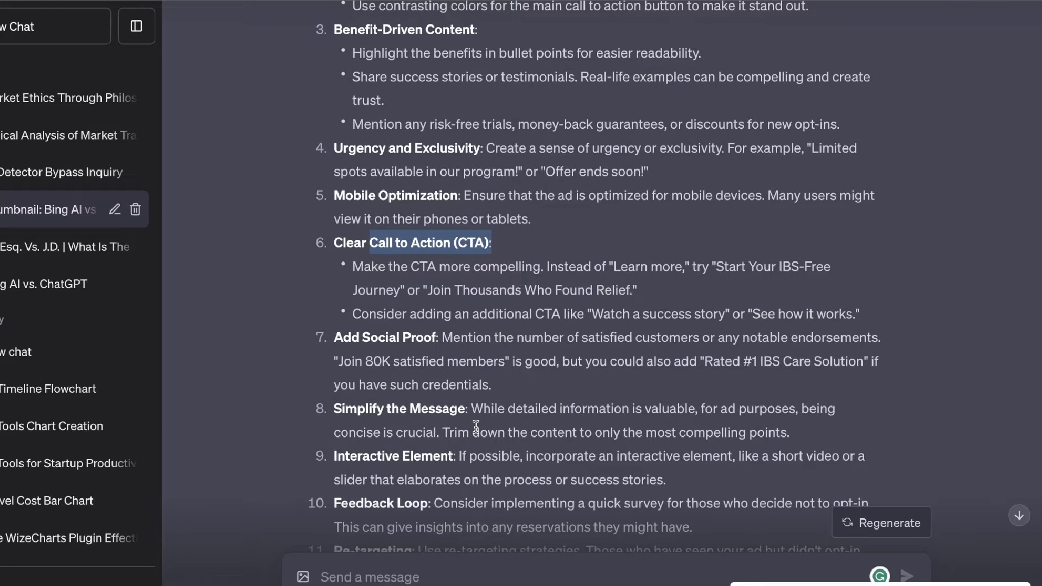
pyautogui.scroll(15, 476, 425)
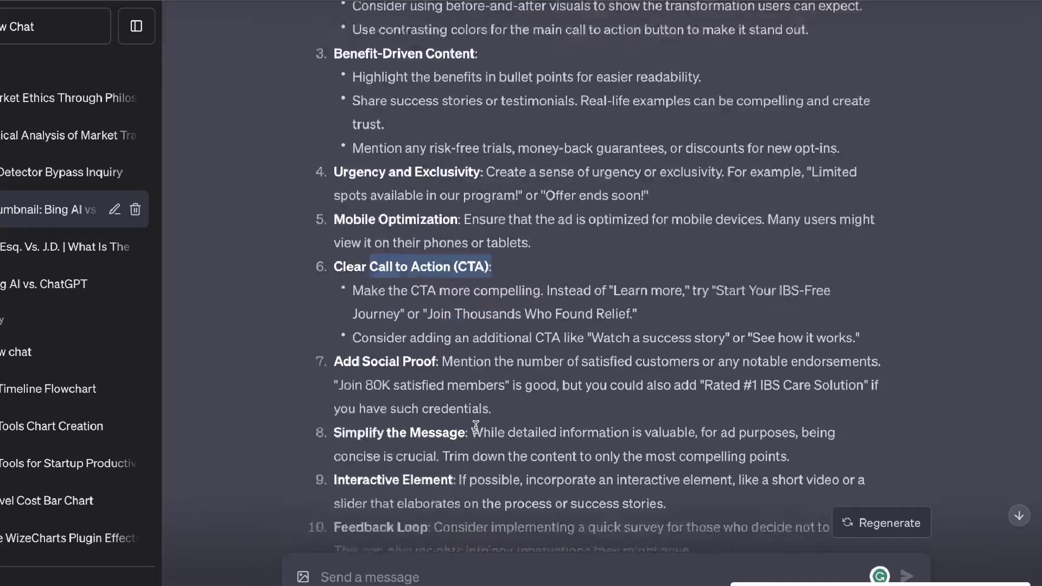
pyautogui.scroll(10, 477, 428)
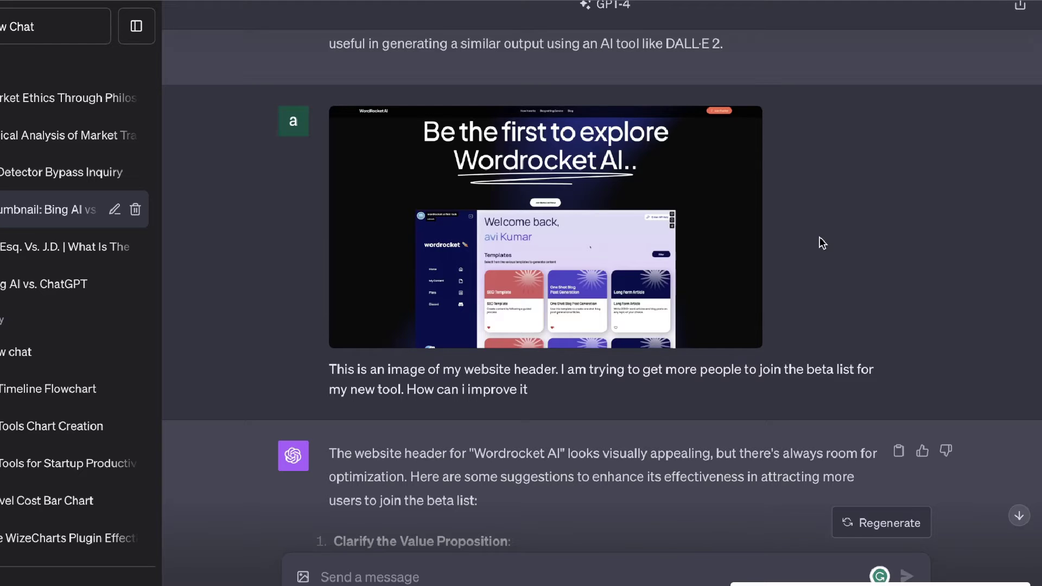
pyautogui.scroll(-1, 821, 243)
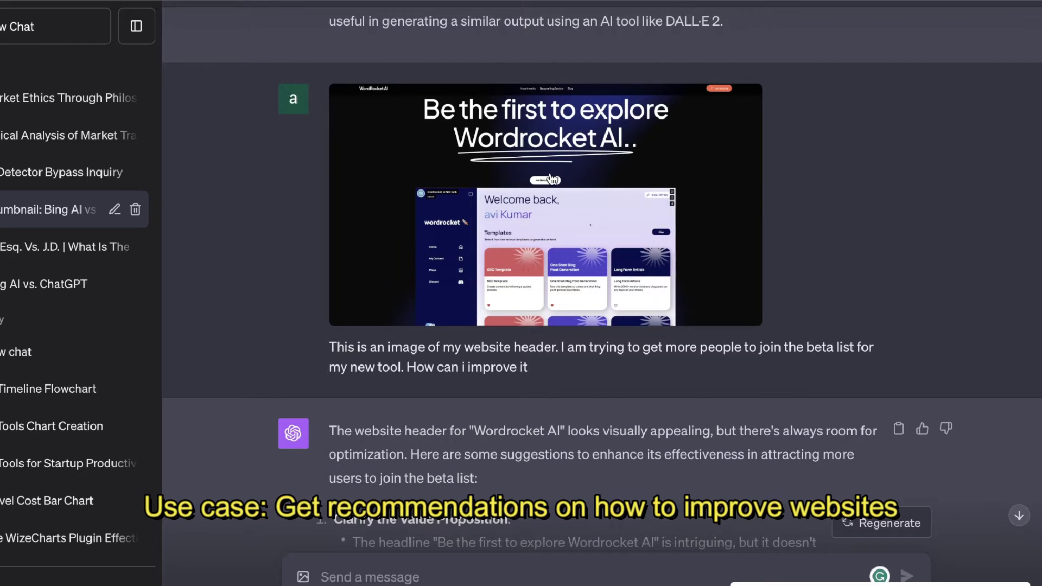
pyautogui.scroll(-1, 822, 243)
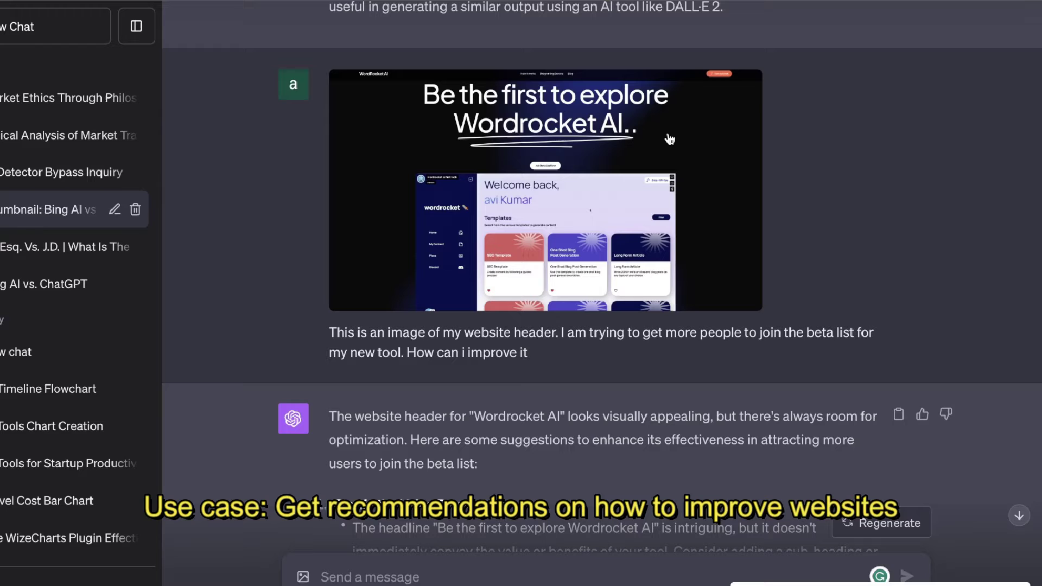
pyautogui.scroll(-1, 765, 187)
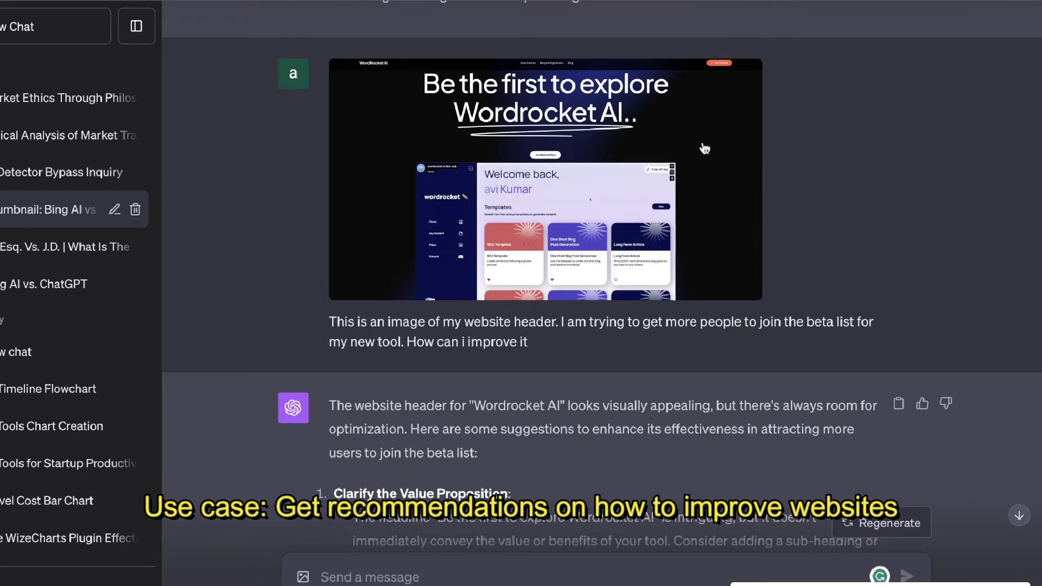
pyautogui.scroll(1, 488, 380)
pyautogui.click(303, 576)
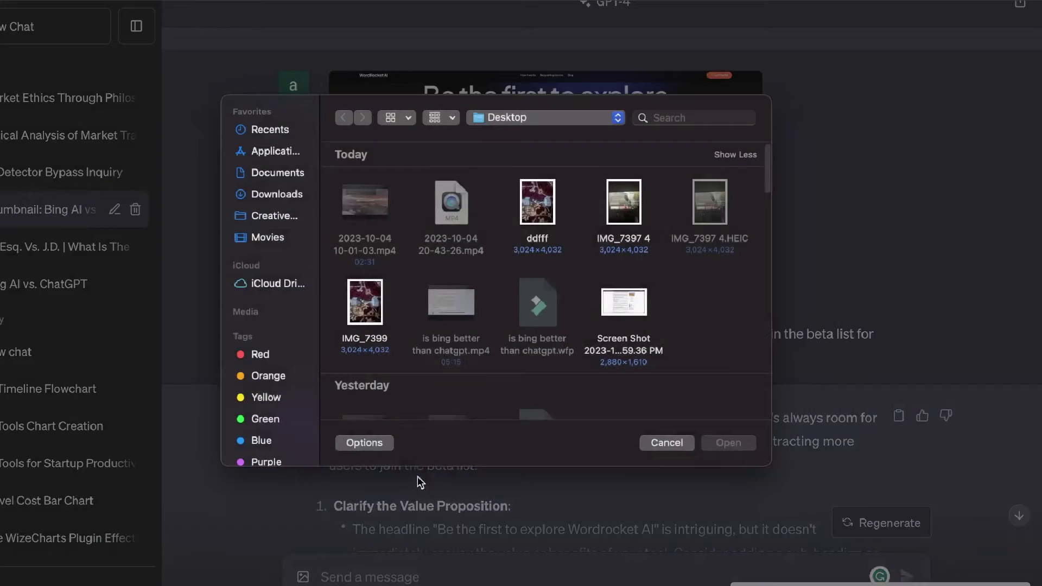
pyautogui.click(652, 446)
pyautogui.scroll(-1, 569, 346)
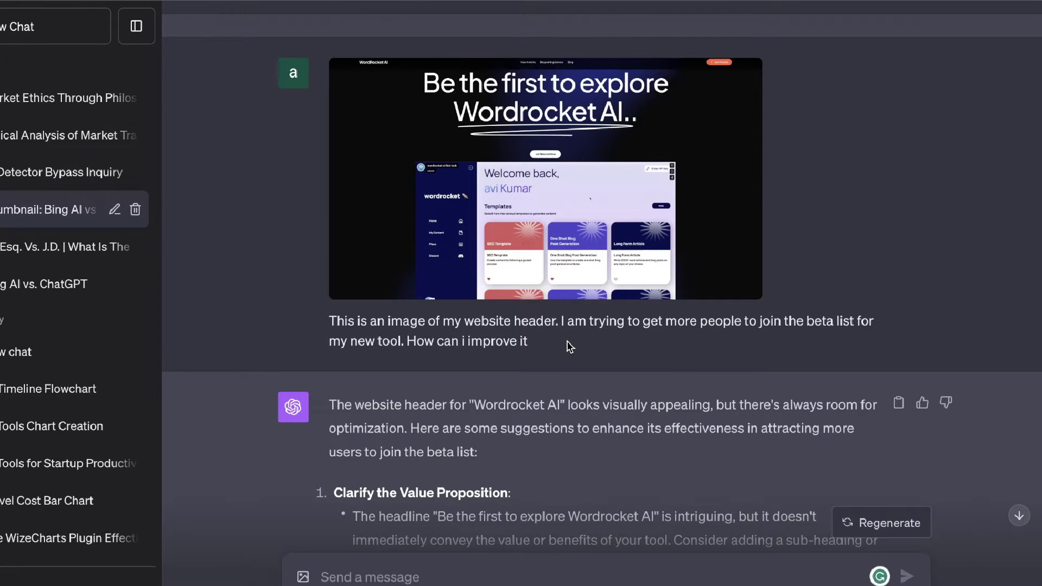
pyautogui.moveTo(569, 346); pyautogui.dragTo(502, 342)
pyautogui.scroll(2, 554, 357)
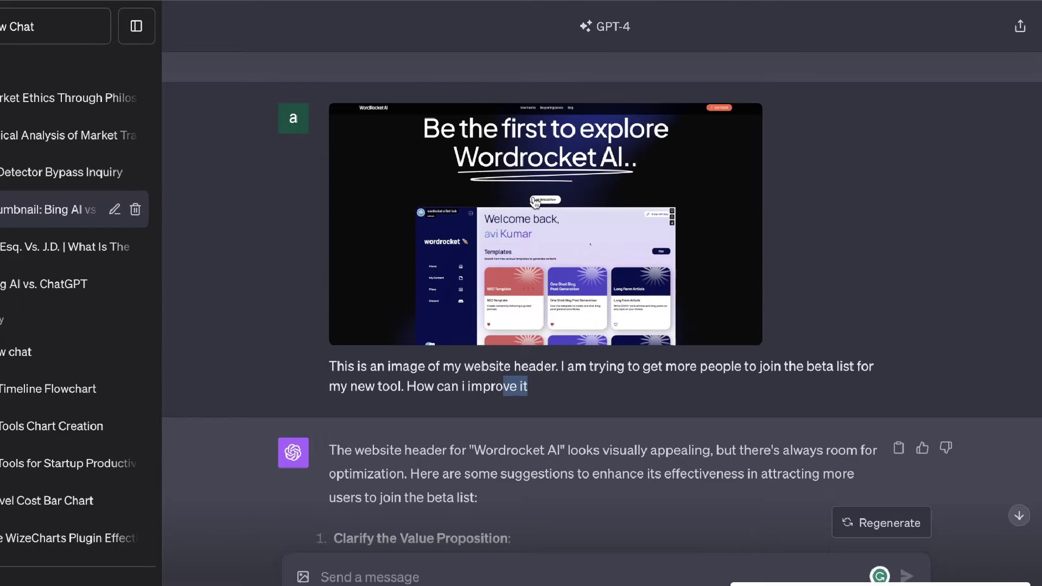
pyautogui.scroll(-5, 585, 347)
pyautogui.scroll(-3, 581, 340)
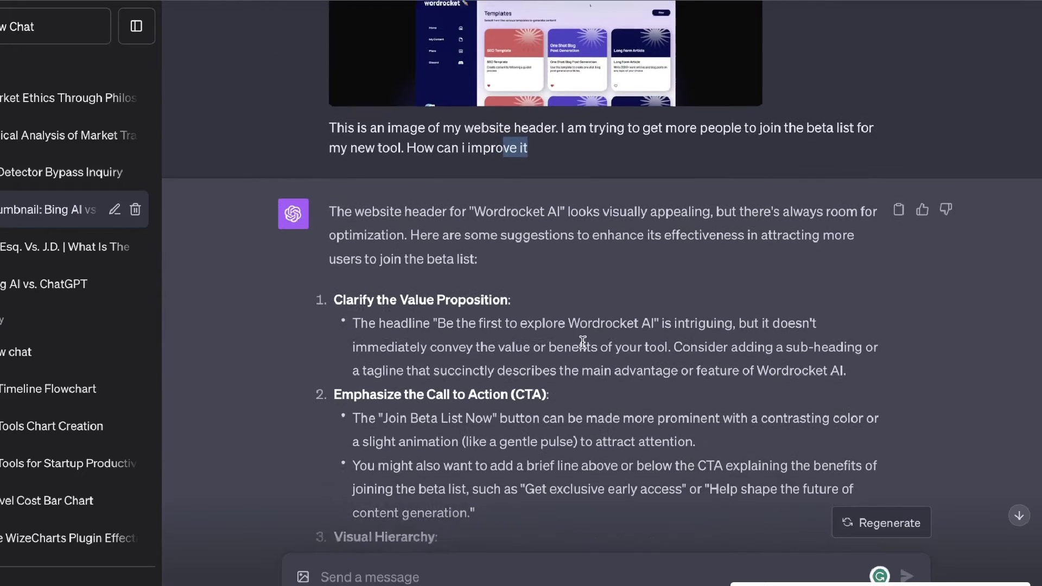
pyautogui.scroll(-2, 523, 256)
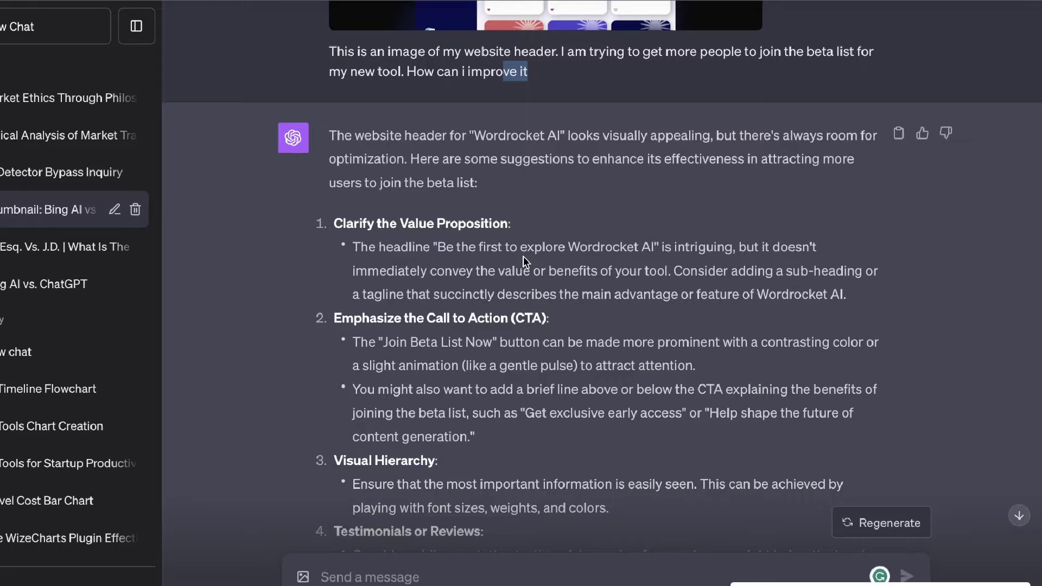
pyautogui.scroll(-1, 537, 274)
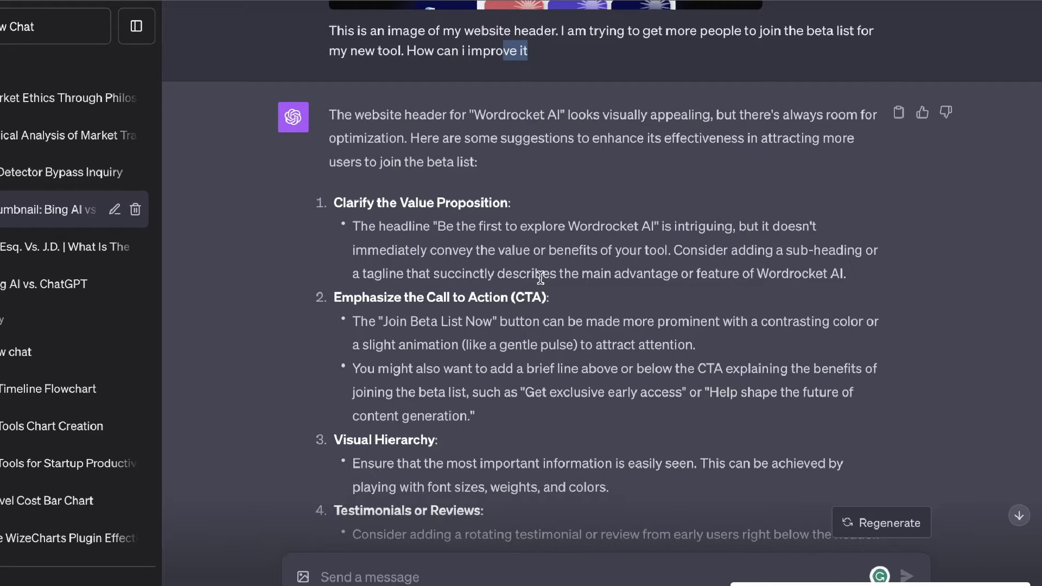
pyautogui.scroll(2, 540, 277)
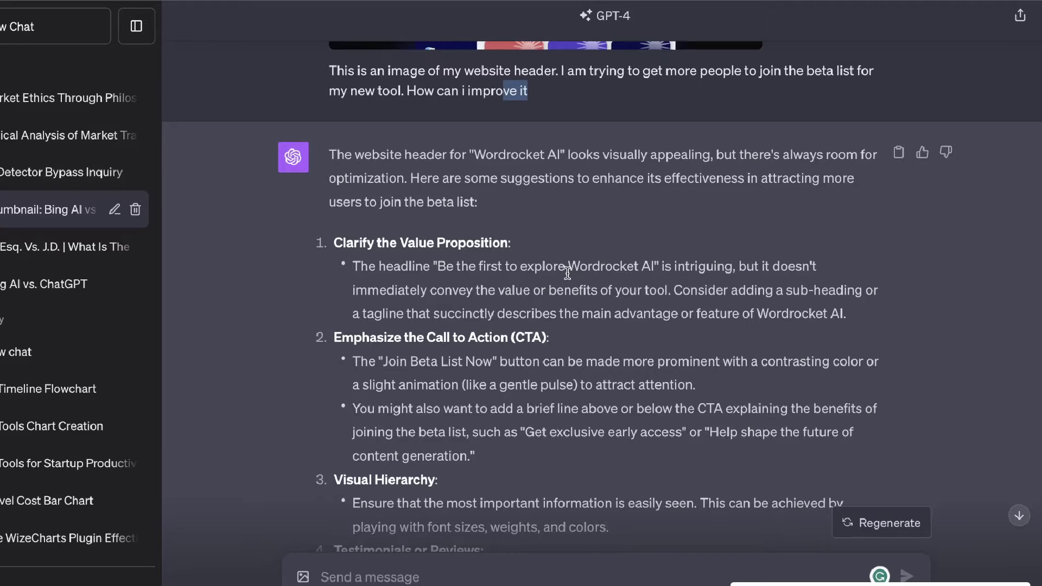
pyautogui.scroll(1, 567, 274)
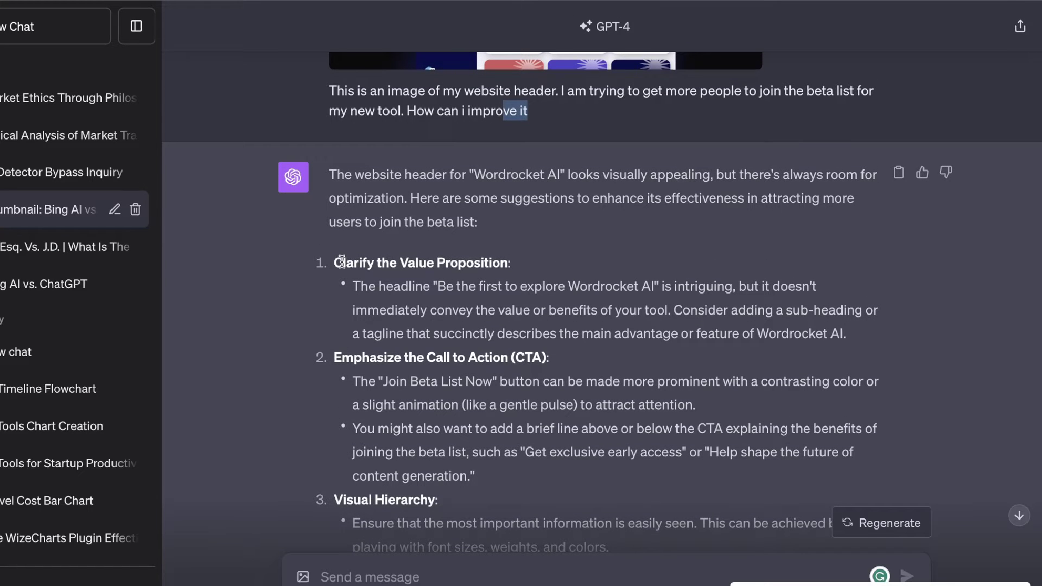
pyautogui.moveTo(337, 260); pyautogui.dragTo(540, 265)
pyautogui.scroll(-3, 541, 265)
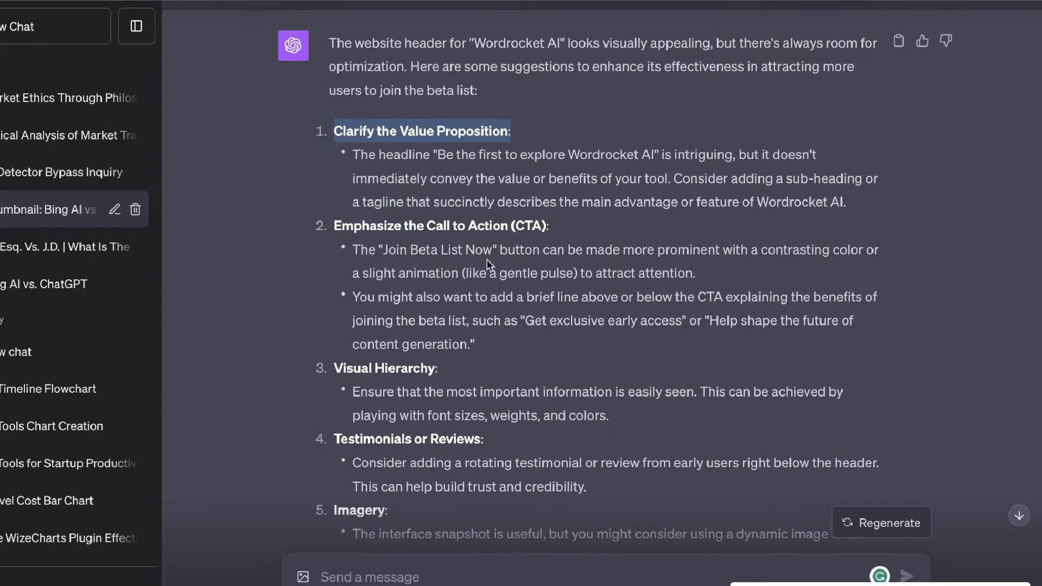
pyautogui.scroll(-10, 497, 251)
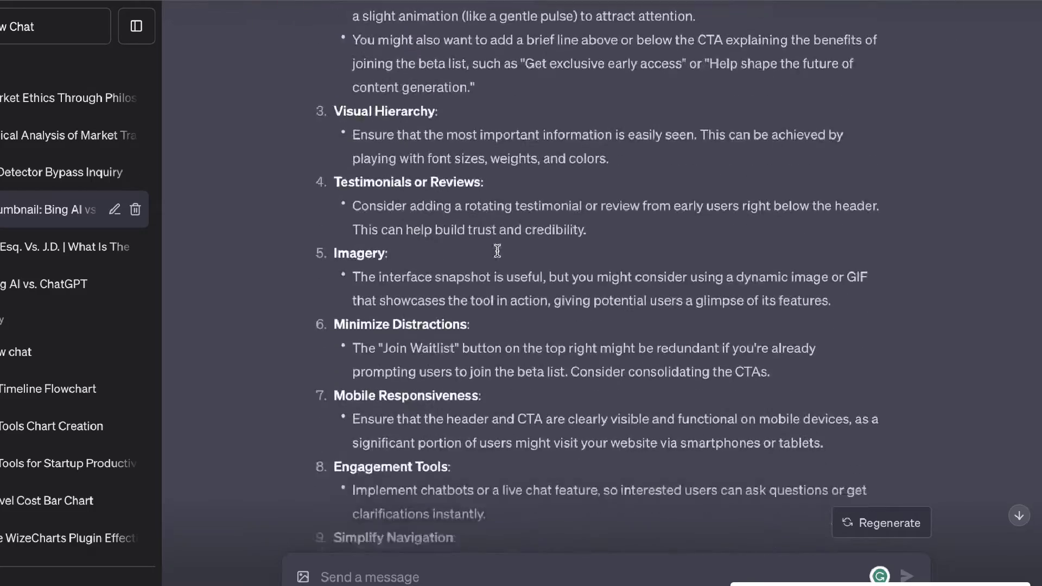
pyautogui.scroll(14, 548, 360)
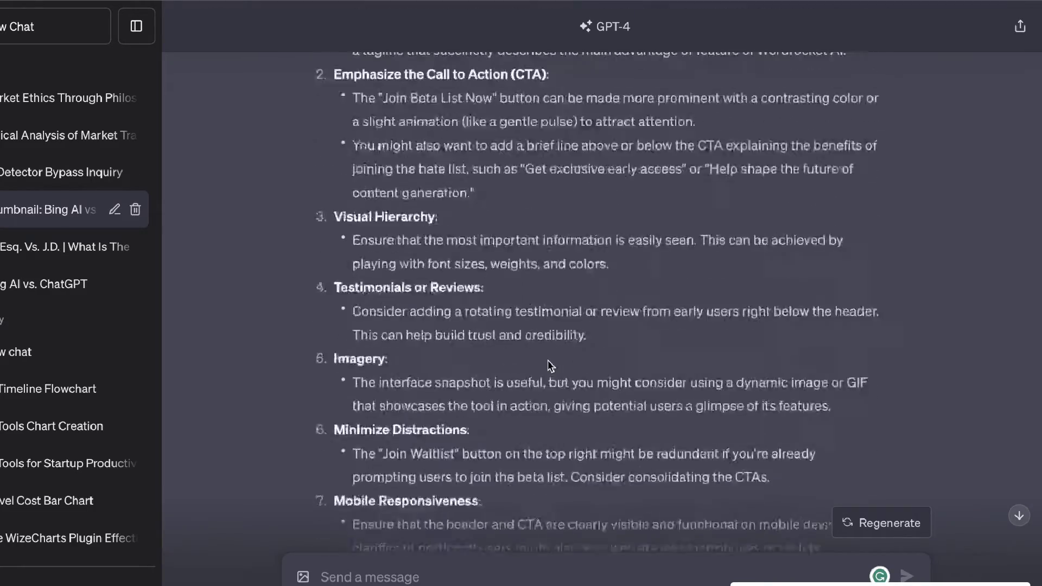
pyautogui.scroll(-1, 529, 408)
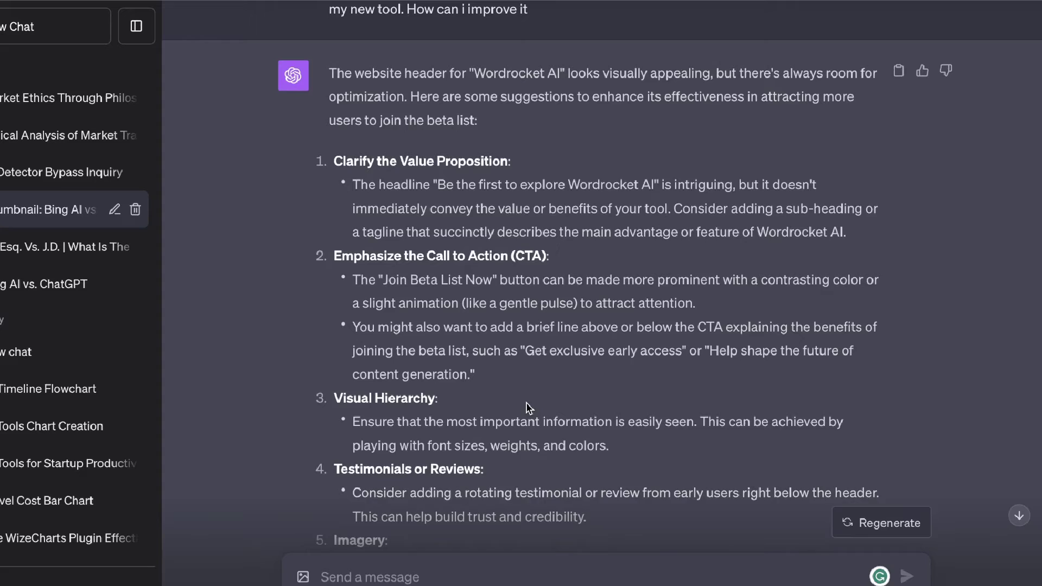
pyautogui.scroll(-3, 529, 408)
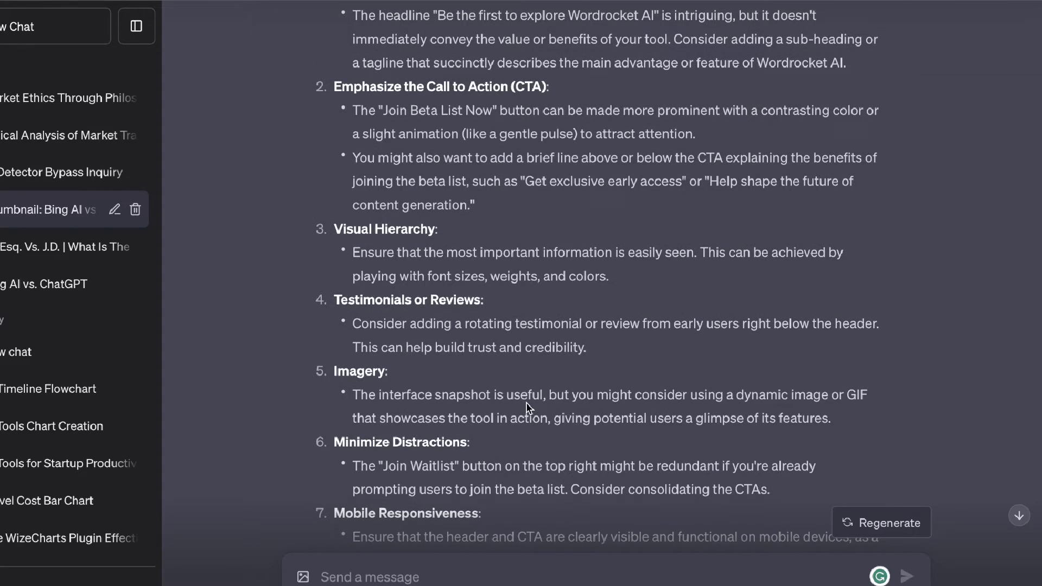
pyautogui.scroll(9, 529, 408)
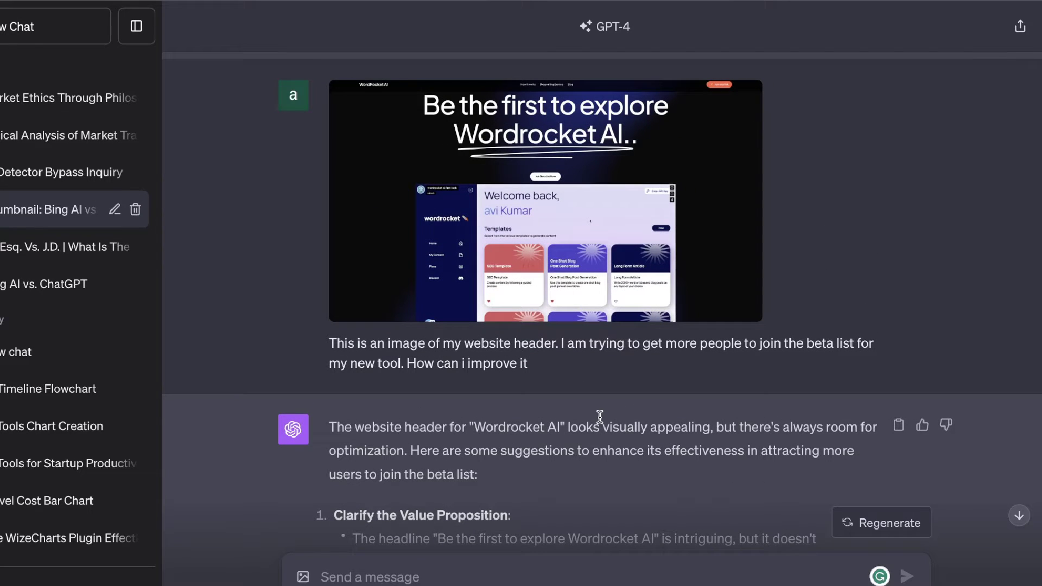
pyautogui.scroll(1, 615, 265)
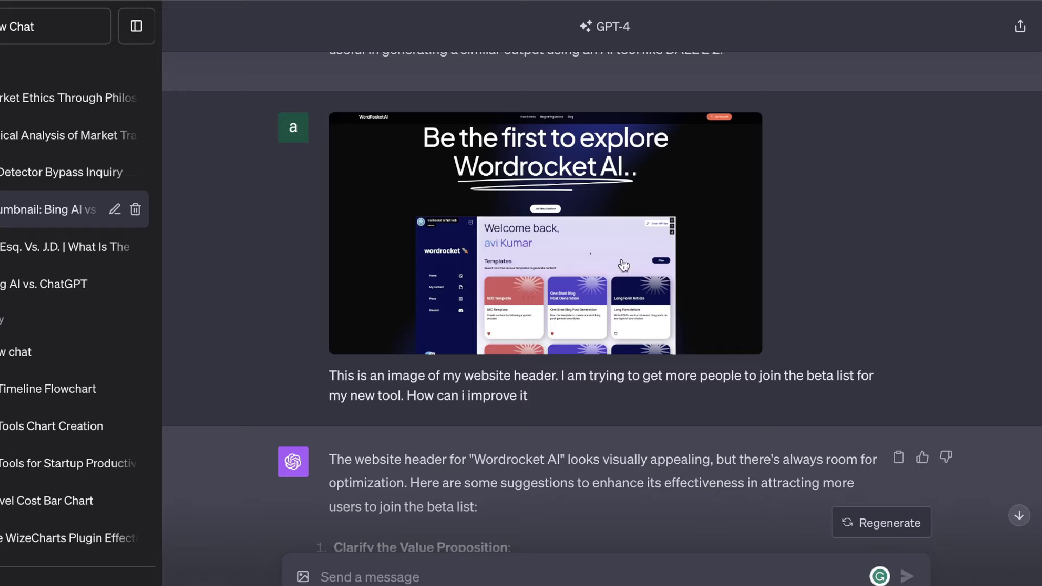
pyautogui.scroll(-1, 602, 382)
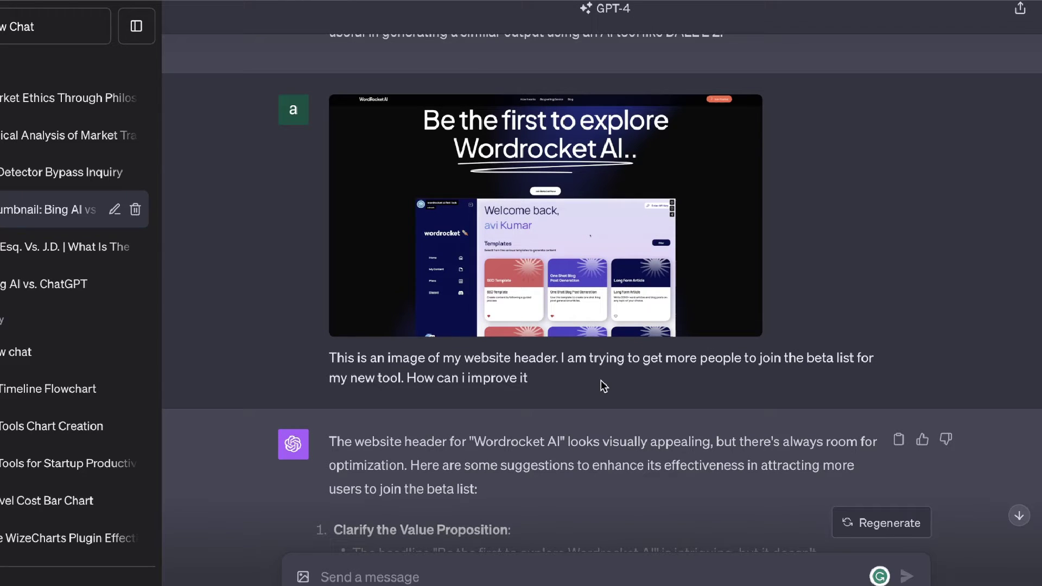
pyautogui.scroll(-1, 602, 386)
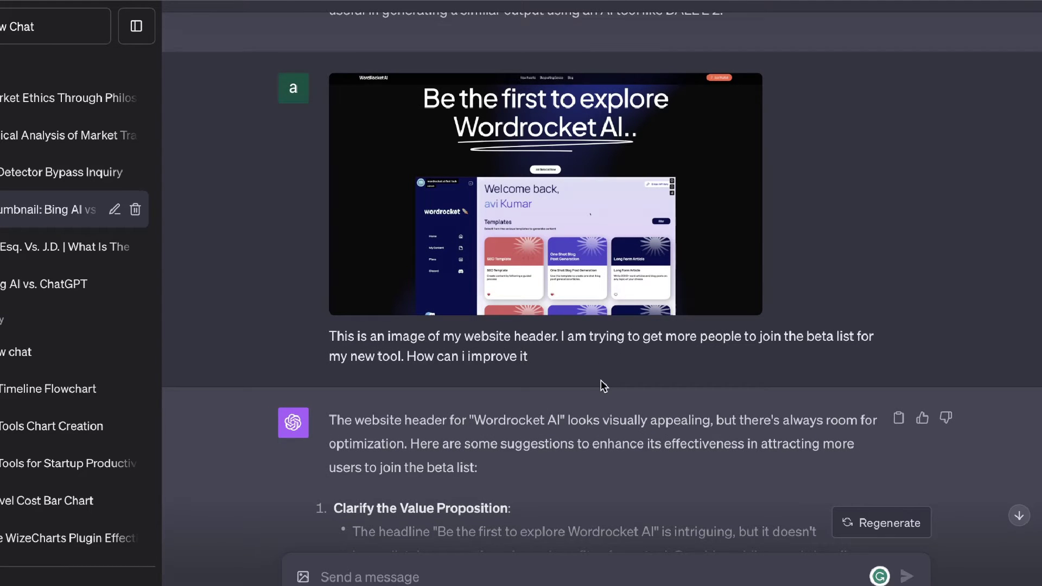
# Scroll through the Explore Venus poster, its DALL-E 2 prompt request, and the reply.
pyautogui.scroll(10, 600, 380)
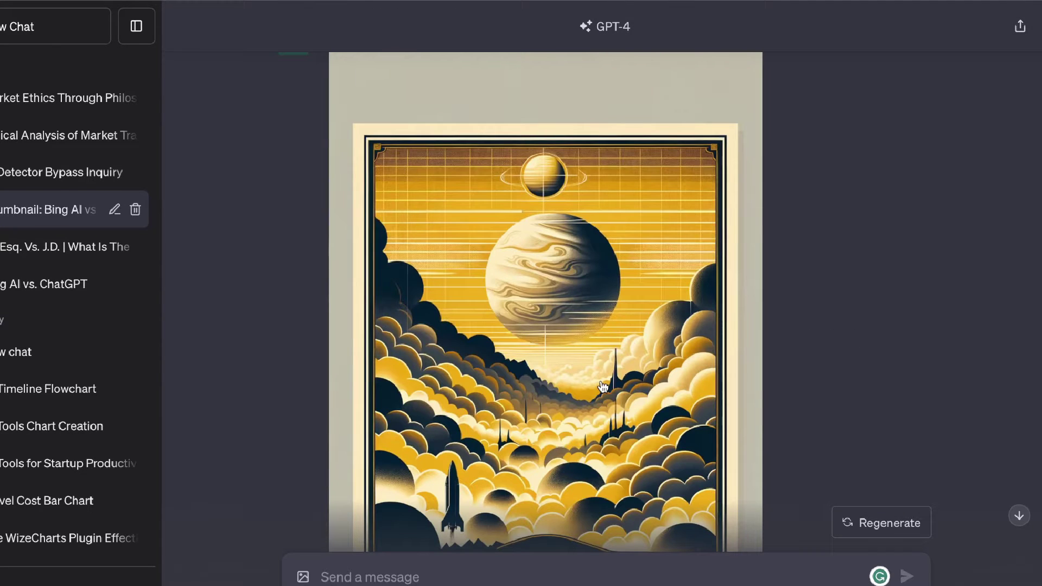
pyautogui.scroll(-1, 603, 386)
pyautogui.scroll(-1, 603, 386)
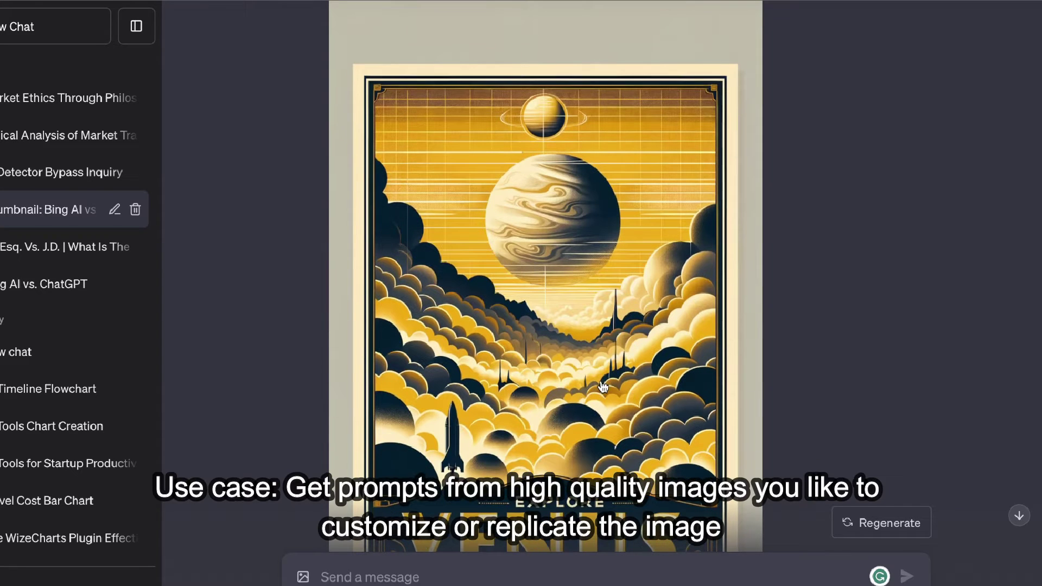
pyautogui.scroll(-1, 588, 266)
pyautogui.scroll(-3, 562, 262)
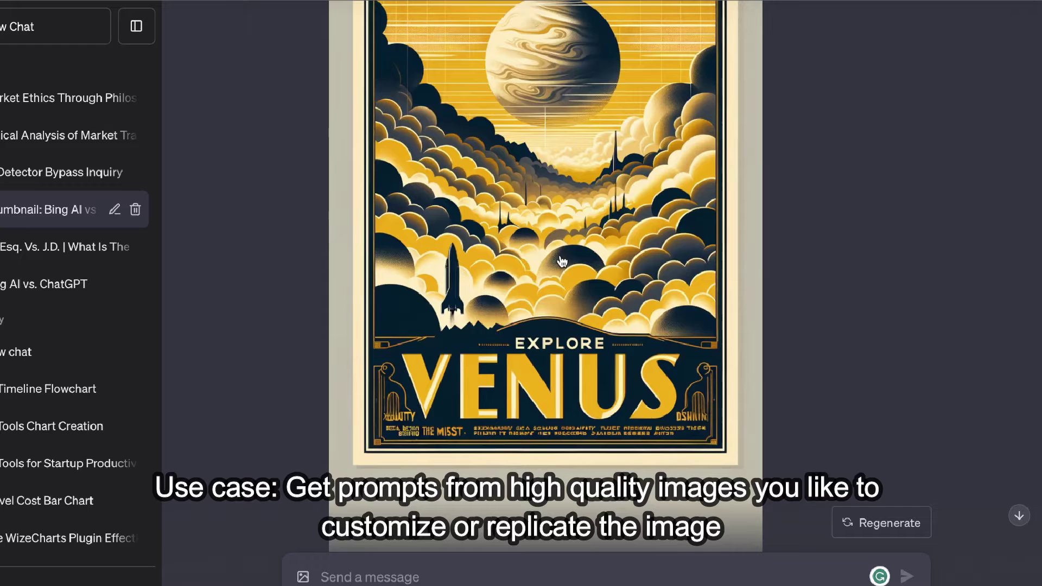
pyautogui.scroll(-3, 562, 262)
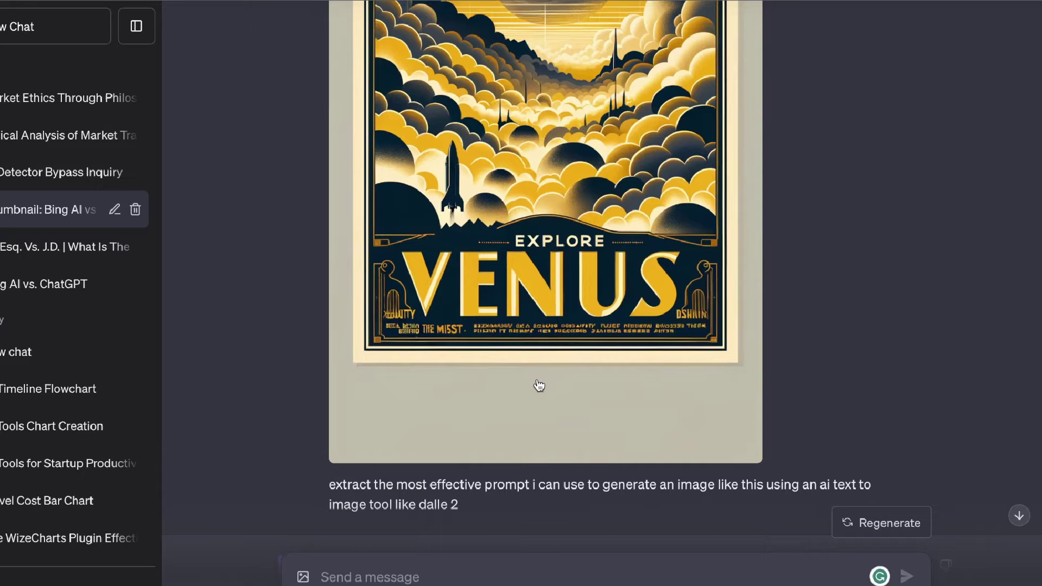
pyautogui.scroll(4, 538, 385)
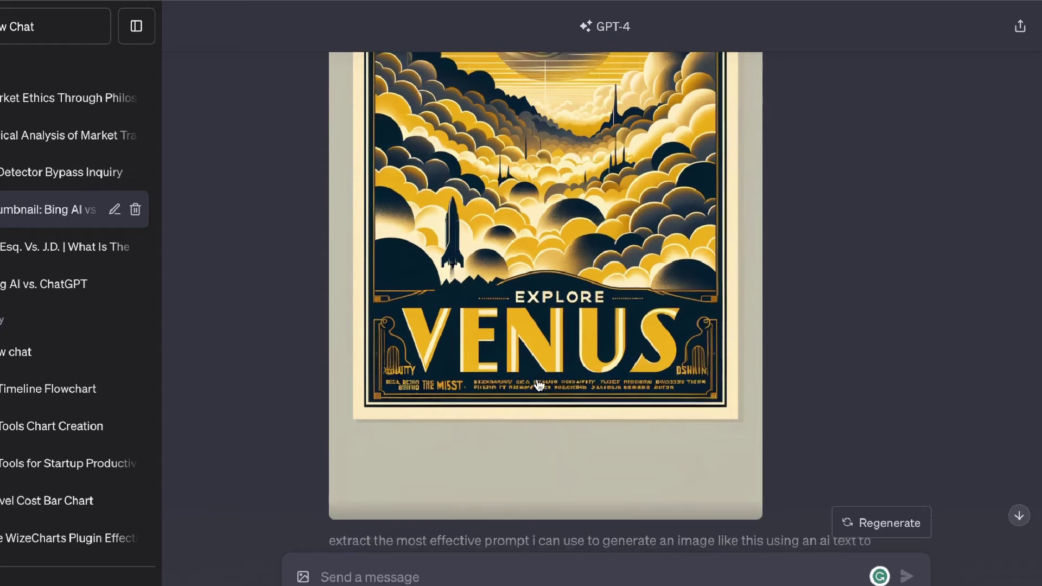
pyautogui.scroll(1, 596, 258)
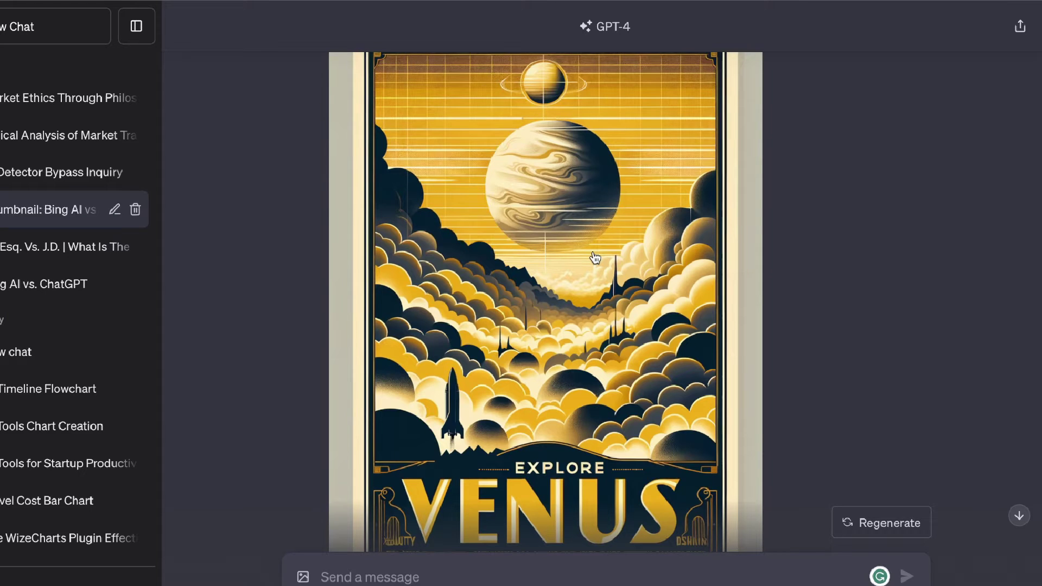
pyautogui.scroll(1, 596, 258)
pyautogui.scroll(-1, 596, 258)
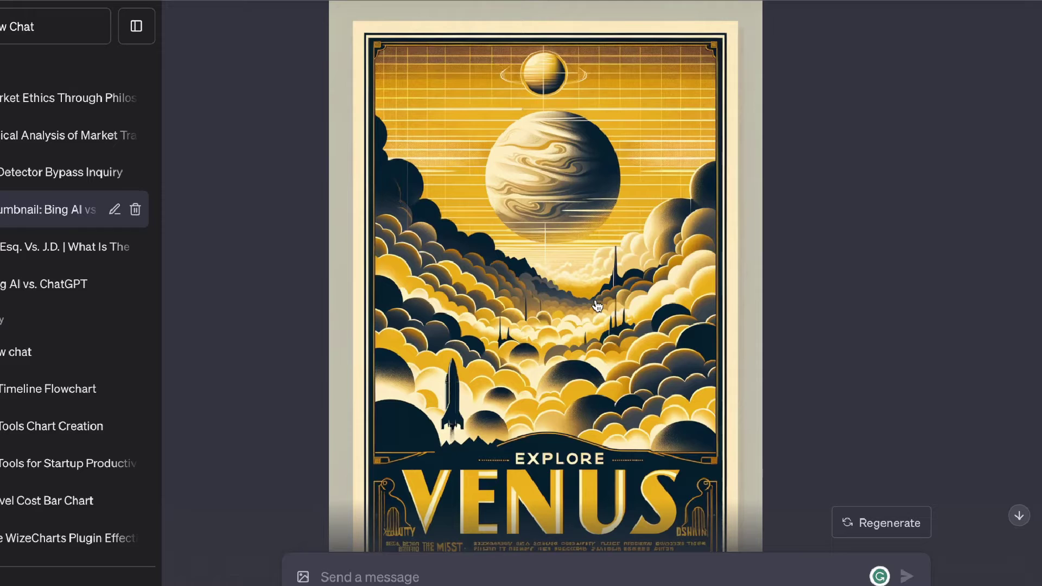
pyautogui.scroll(-2, 597, 307)
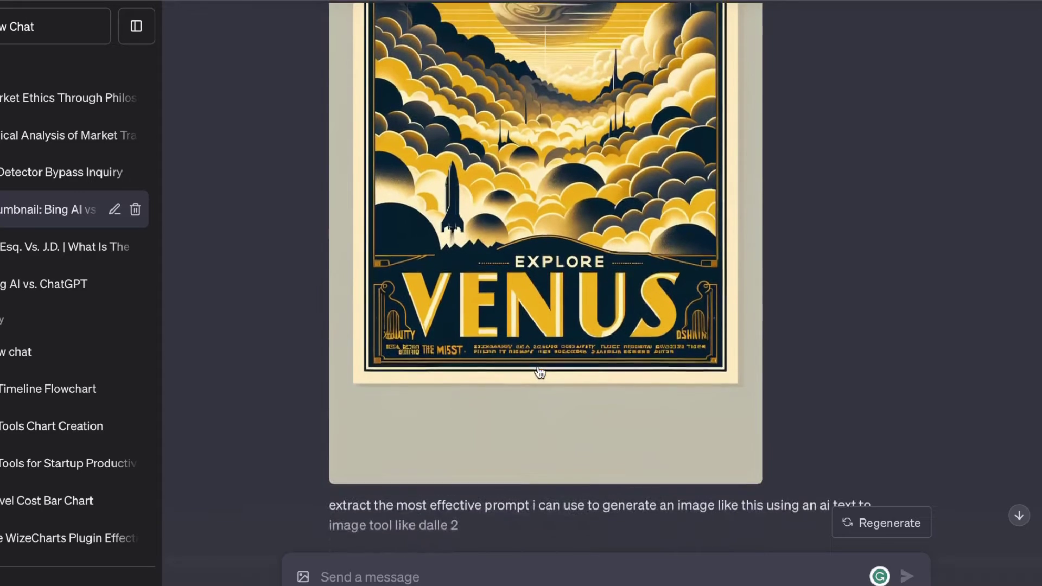
pyautogui.scroll(-1, 535, 245)
# Select just the quoted vintage Venus space-travel poster prompt in ChatGPT's reply.
pyautogui.scroll(-5, 539, 249)
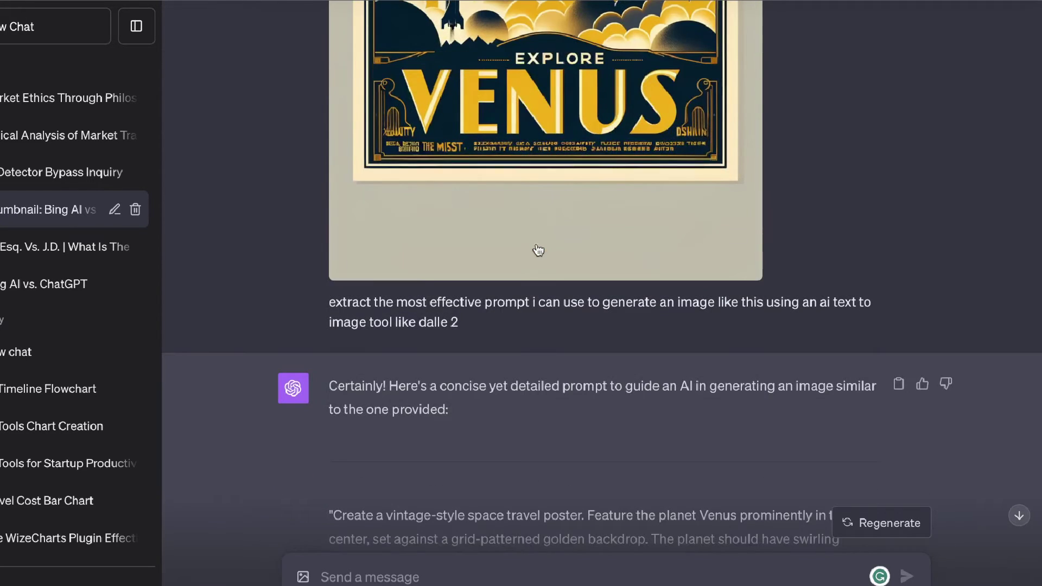
pyautogui.moveTo(490, 329); pyautogui.dragTo(425, 308)
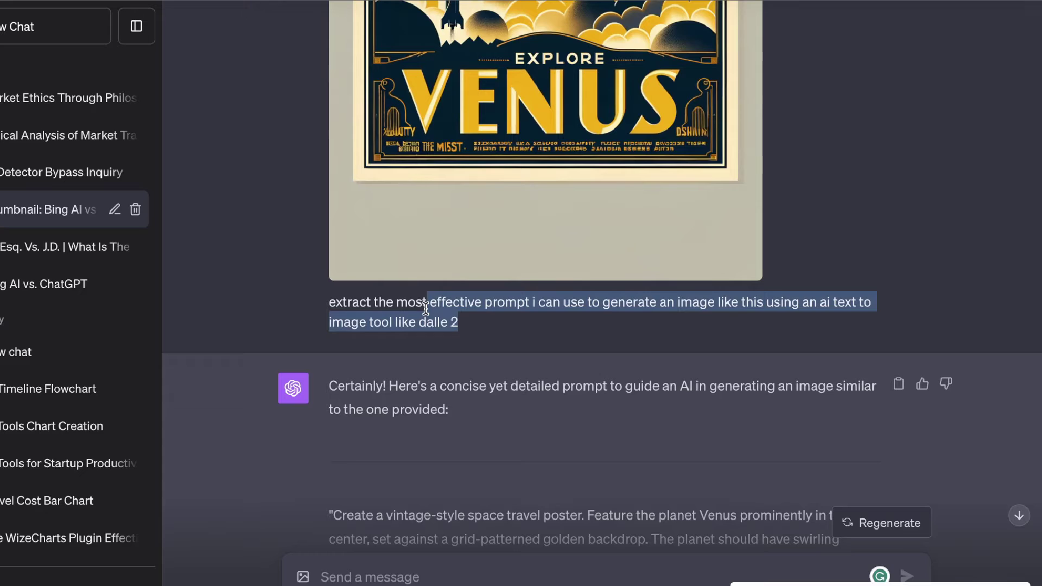
pyautogui.click(479, 329)
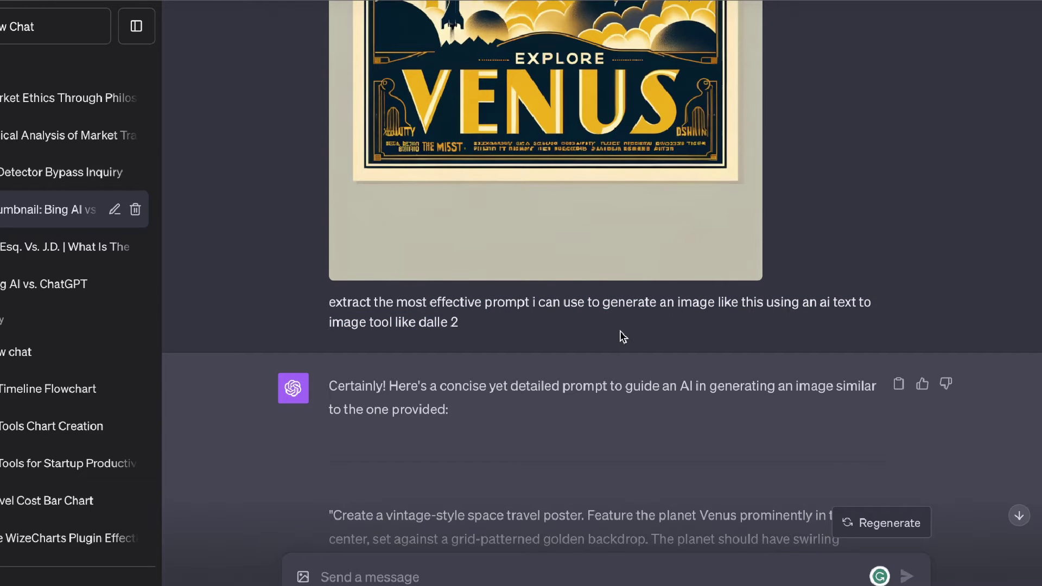
pyautogui.scroll(4, 525, 507)
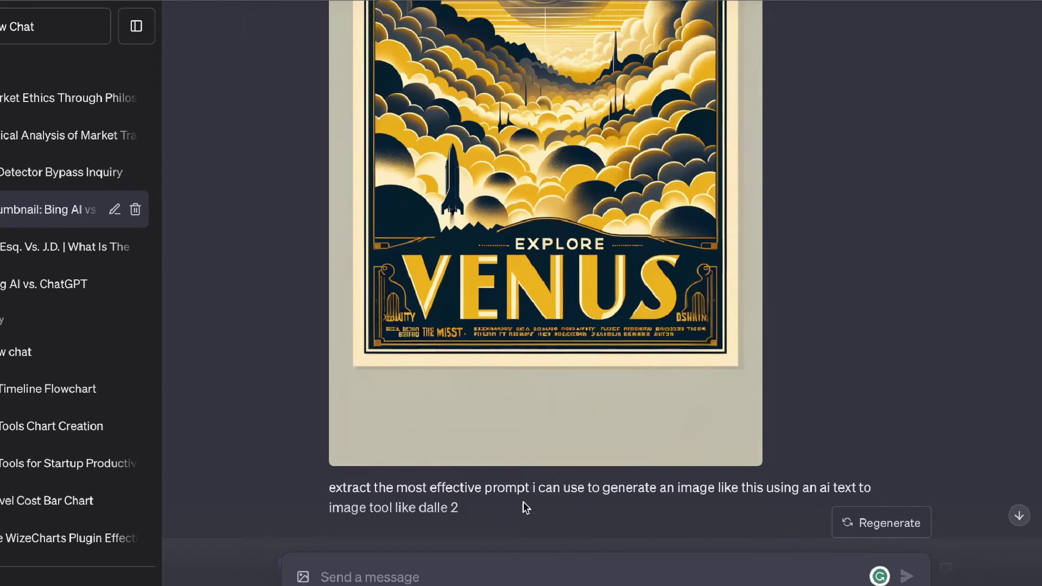
pyautogui.scroll(-8, 546, 404)
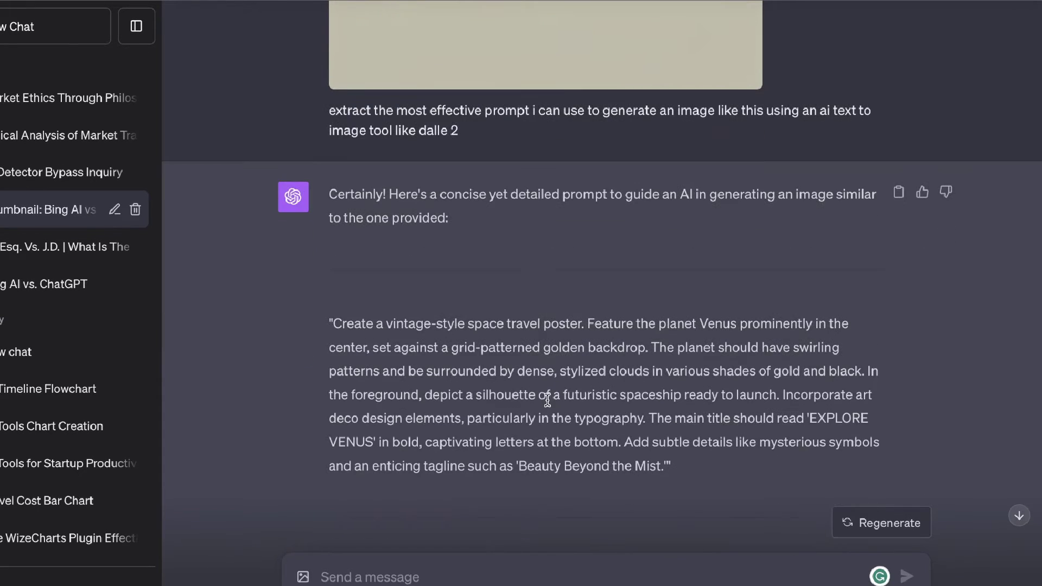
pyautogui.tripleClick(547, 400)
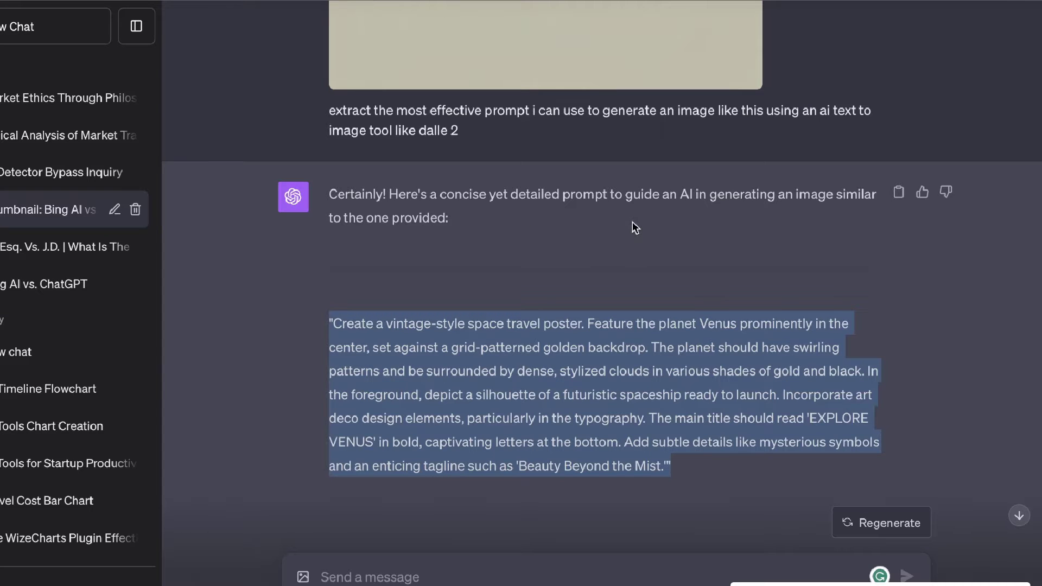
pyautogui.scroll(7, 711, 215)
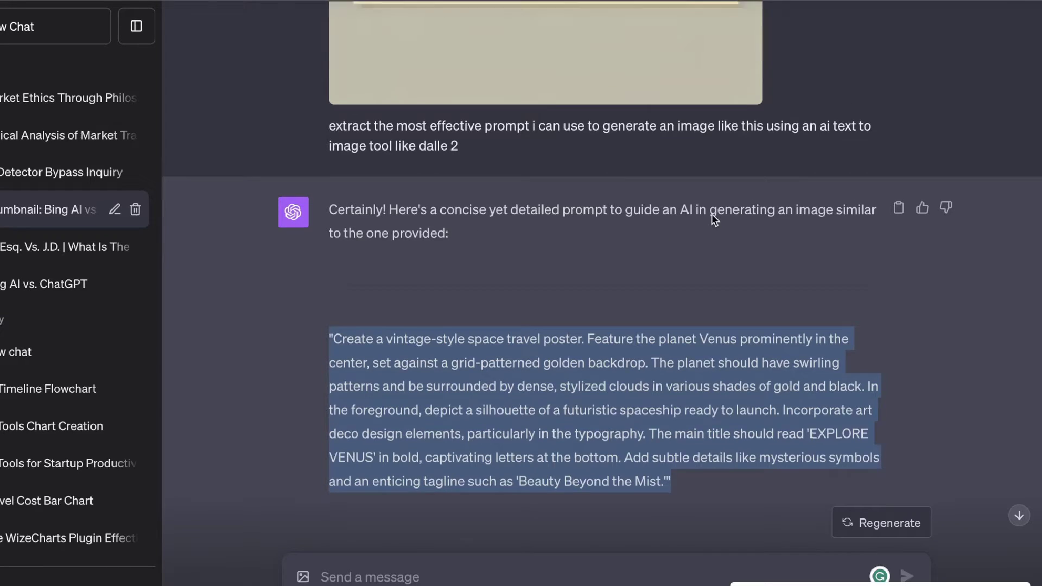
pyautogui.scroll(-6, 585, 238)
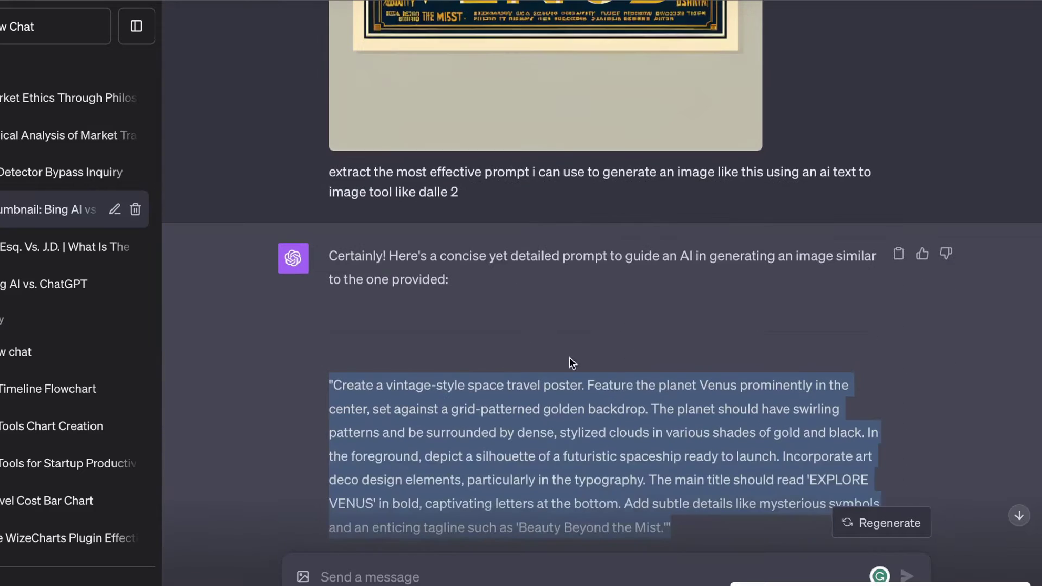
pyautogui.click(580, 409)
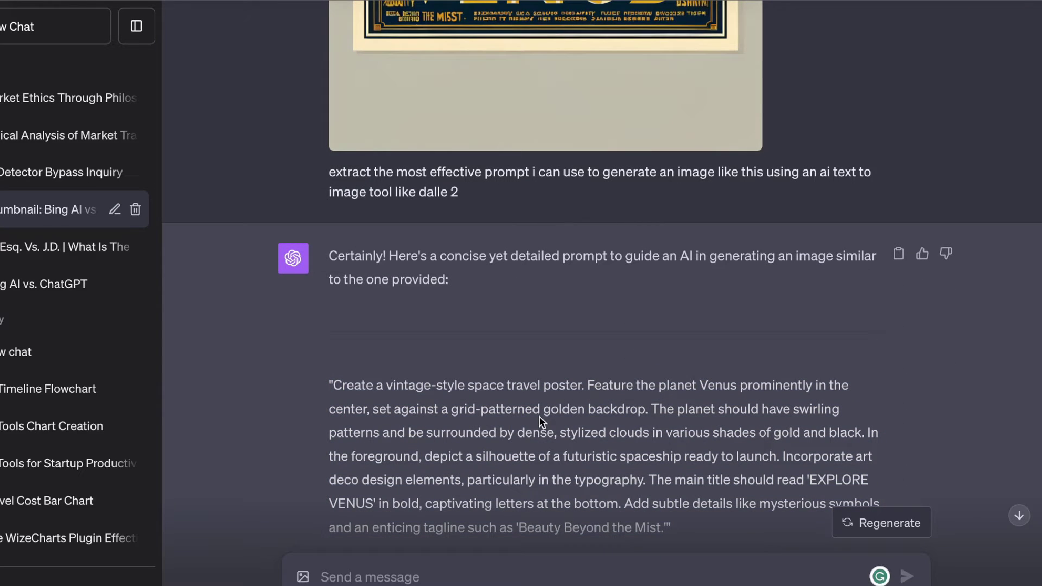
pyautogui.scroll(-2, 556, 442)
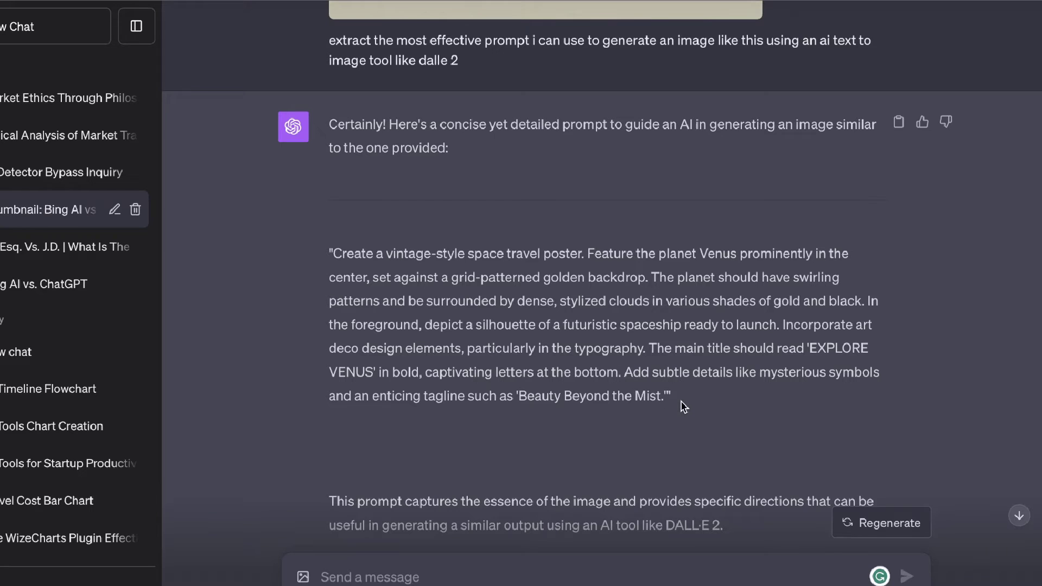
pyautogui.moveTo(685, 407); pyautogui.dragTo(301, 262)
pyautogui.click(302, 263)
pyautogui.moveTo(673, 396); pyautogui.dragTo(326, 248)
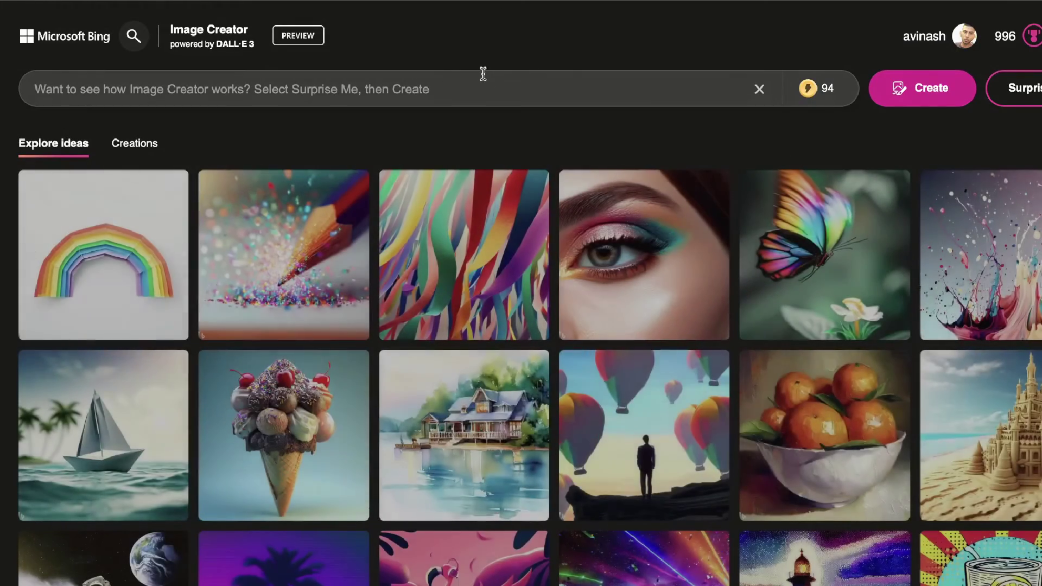
# Paste the Venus poster prompt into Bing Image Creator, generate, and open the Venus results.
pyautogui.click(477, 79)
pyautogui.hotkey('ctrl', 'v')
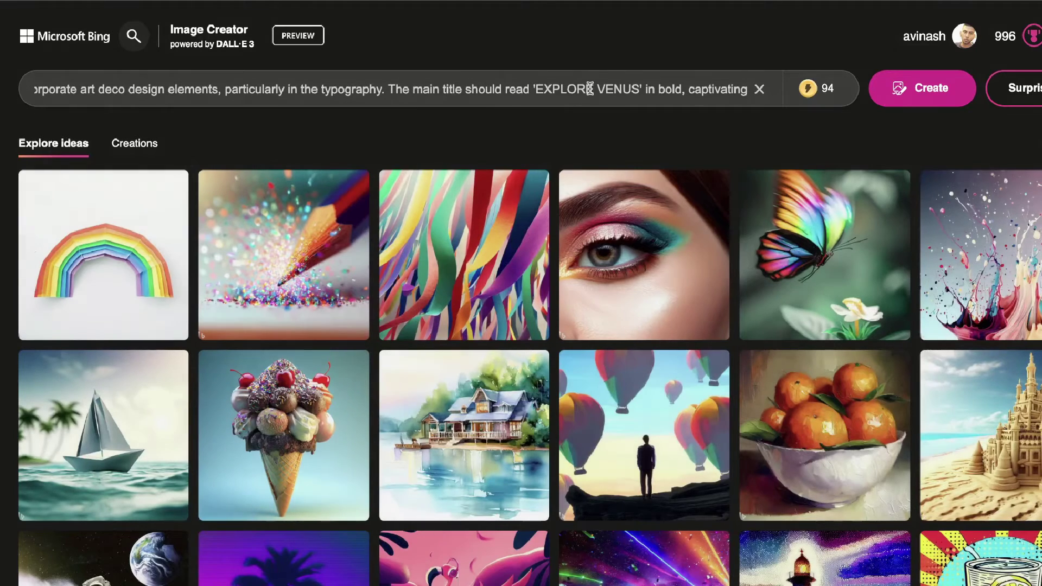
pyautogui.press('Return')
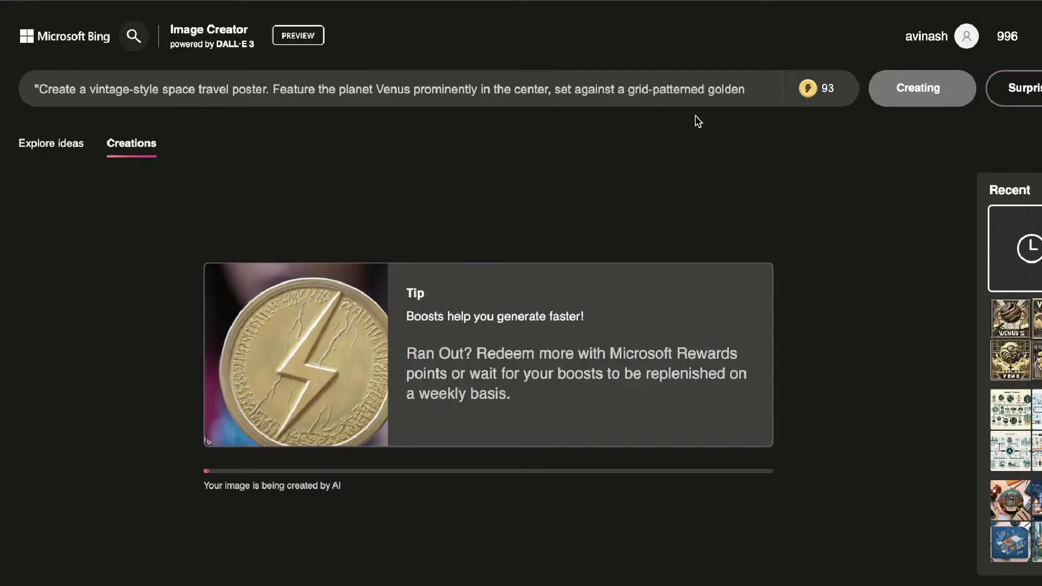
pyautogui.click(1013, 321)
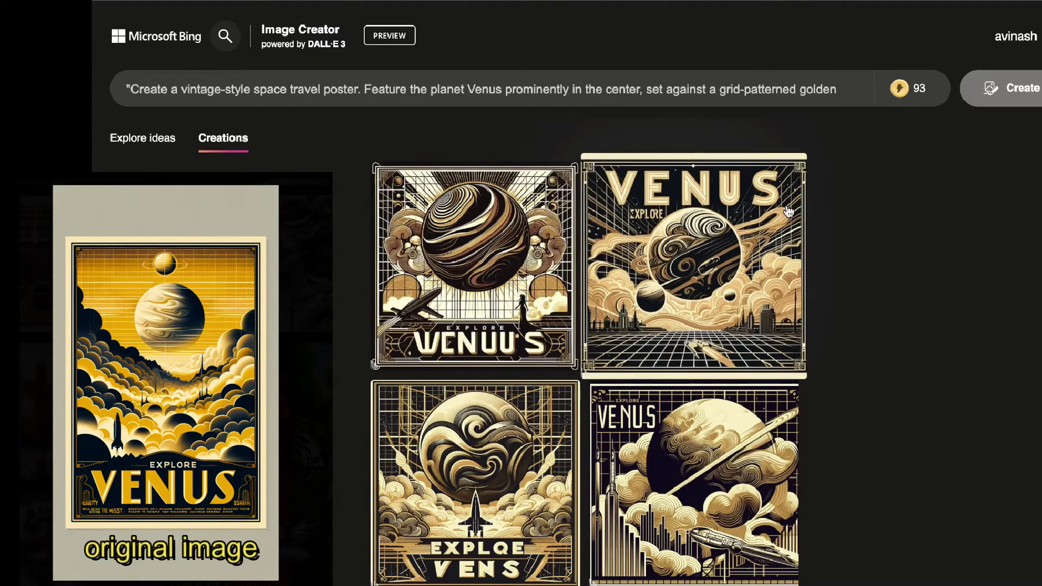
# Enlarge the swirling-planet Venus poster and browse through the other generated posters.
pyautogui.click(786, 261)
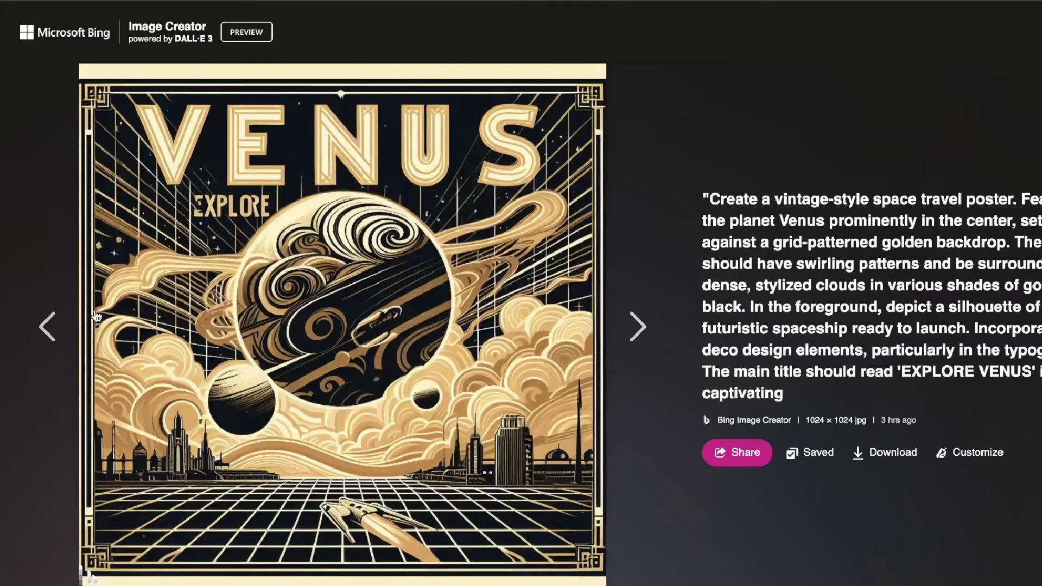
pyautogui.click(49, 326)
pyautogui.click(631, 326)
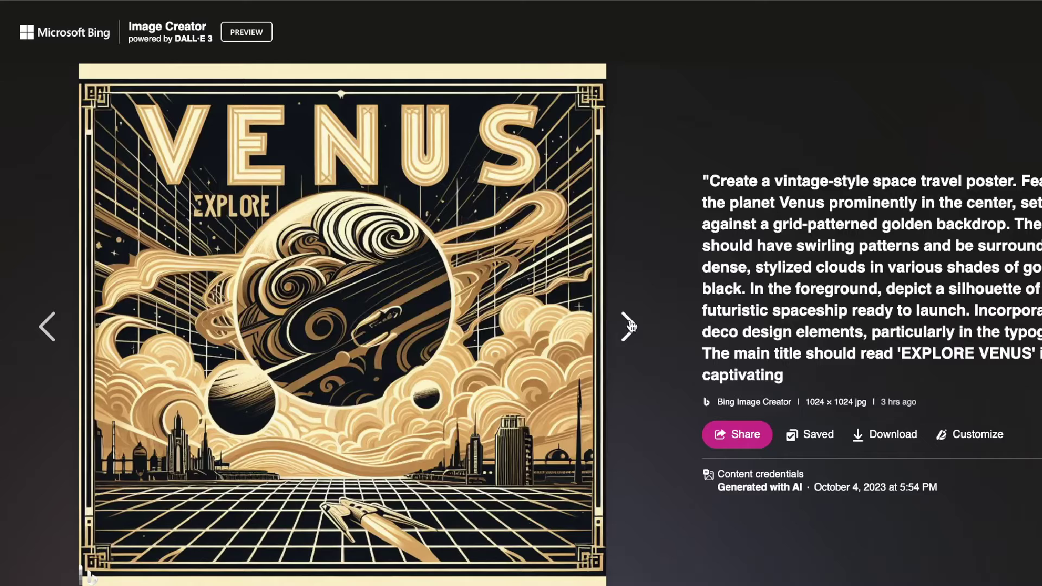
pyautogui.click(628, 326)
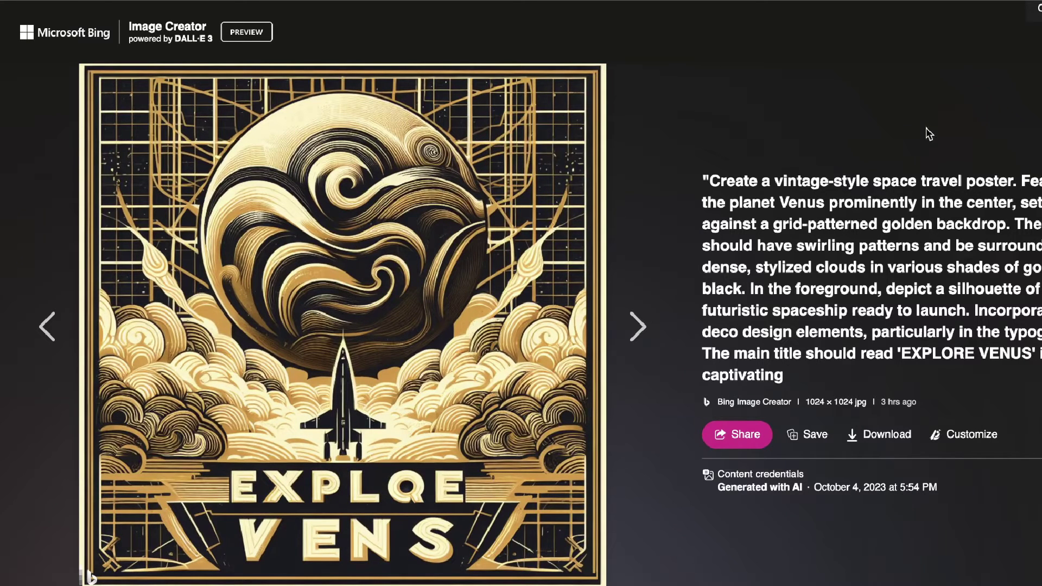
pyautogui.click(640, 335)
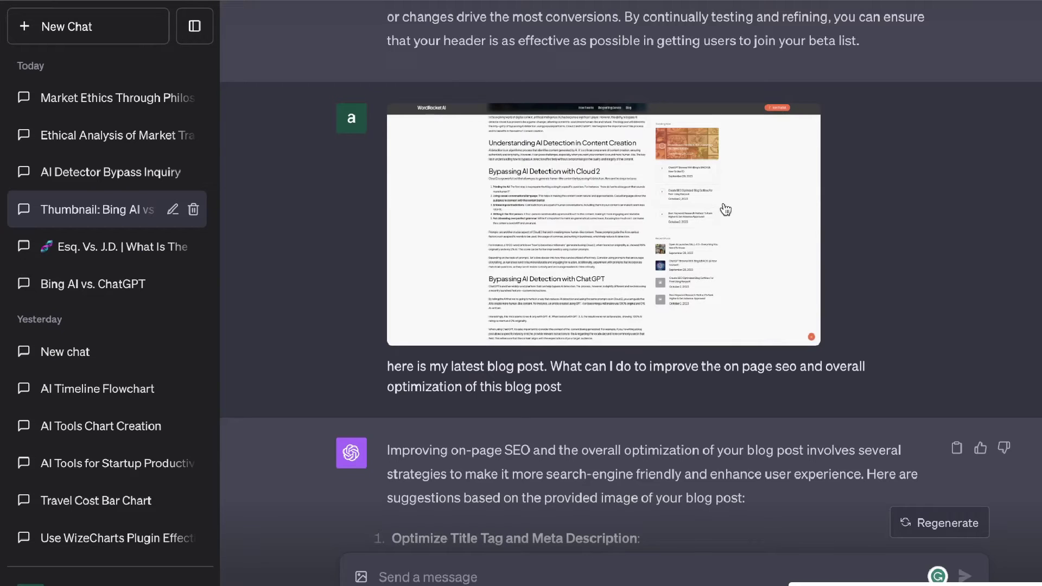
# Highlight the blog post SEO question and view the uploaded screenshot enlarged.
pyautogui.scroll(-1, 896, 255)
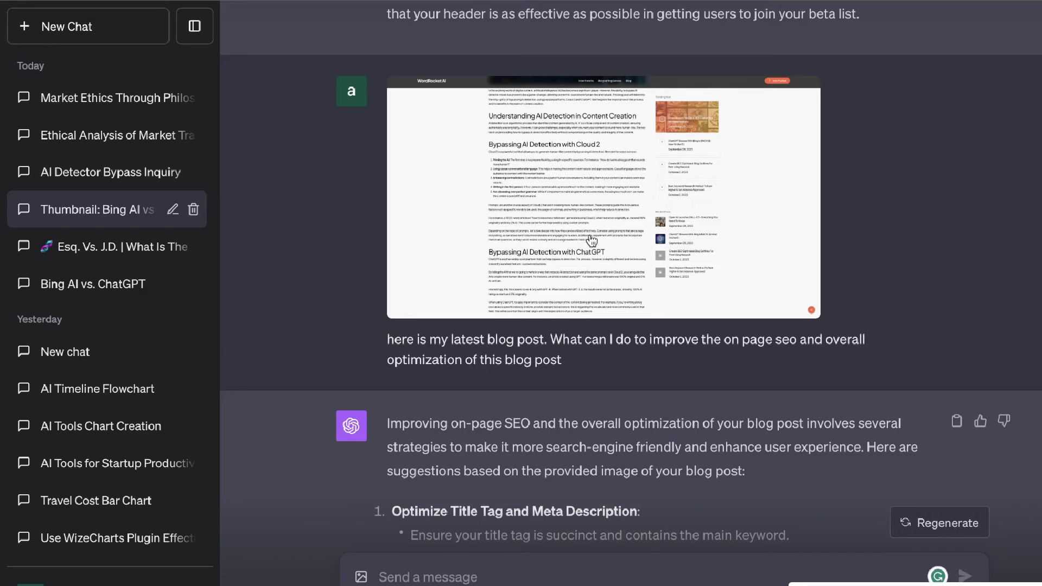
pyautogui.moveTo(654, 321); pyautogui.dragTo(388, 346)
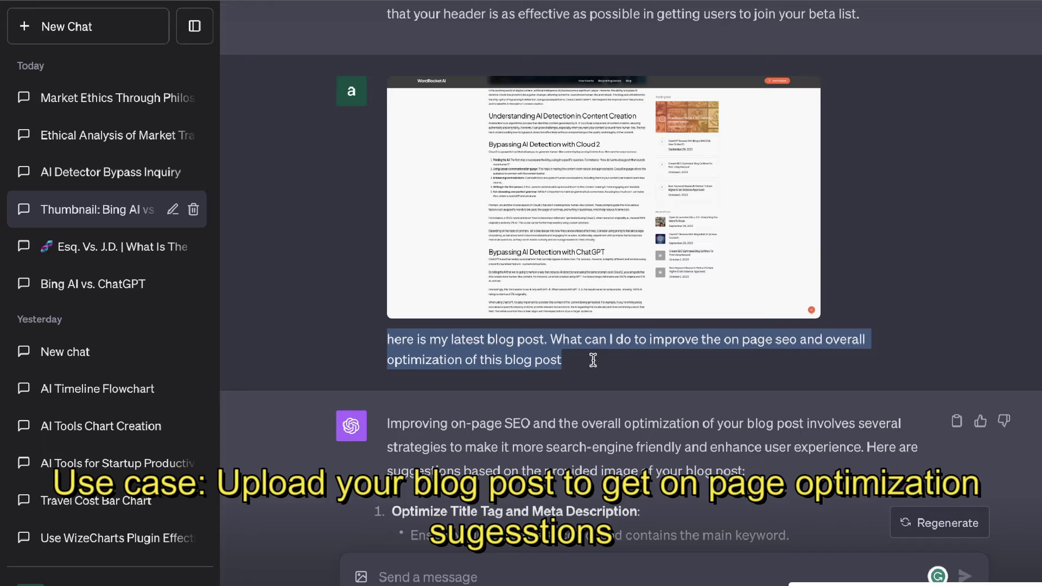
pyautogui.click(639, 364)
pyautogui.scroll(-2, 639, 365)
pyautogui.scroll(2, 639, 364)
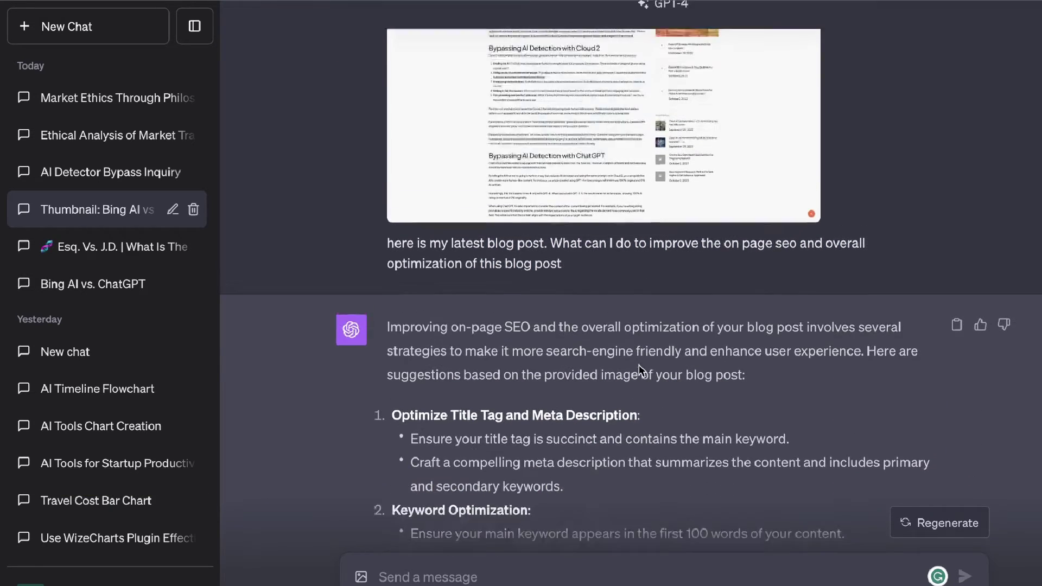
pyautogui.click(607, 214)
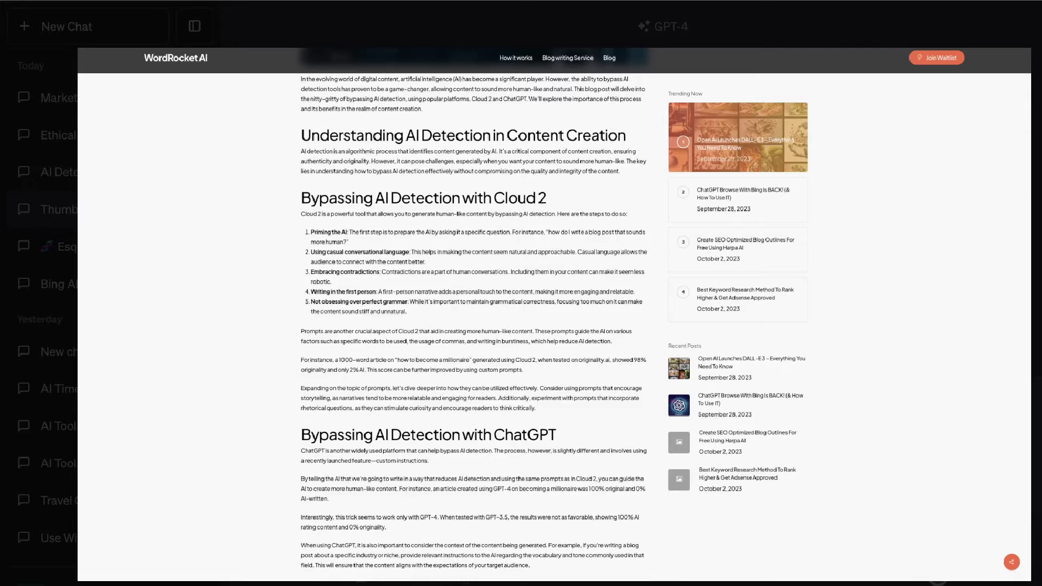
pyautogui.click(877, 216)
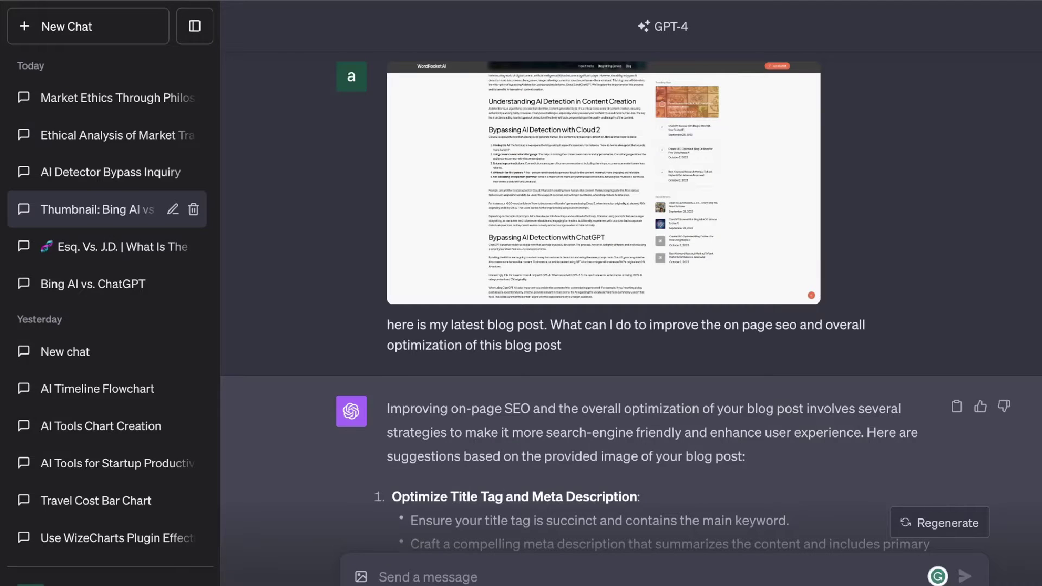
# Scroll through the title tag, keyword and heading suggestions, then re-check the enlarged screenshot.
pyautogui.scroll(-4, 877, 215)
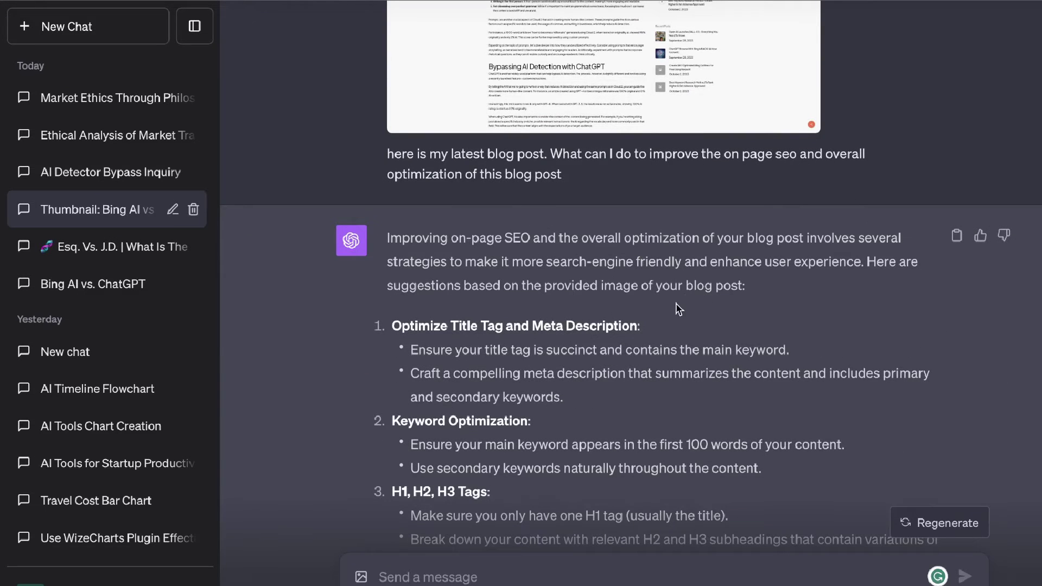
pyautogui.scroll(-1, 676, 308)
pyautogui.scroll(-1, 676, 307)
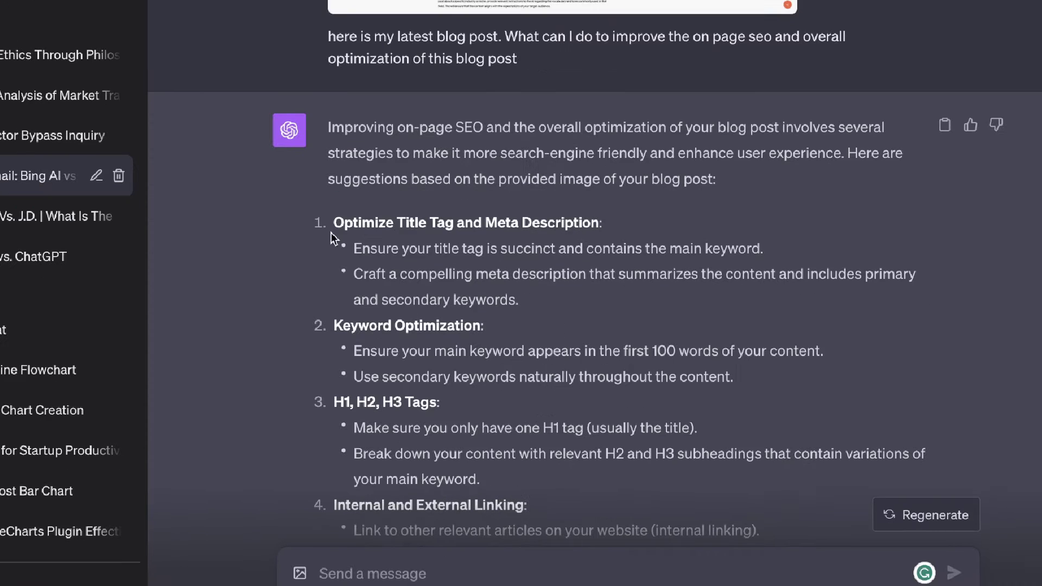
pyautogui.moveTo(391, 253); pyautogui.dragTo(516, 455)
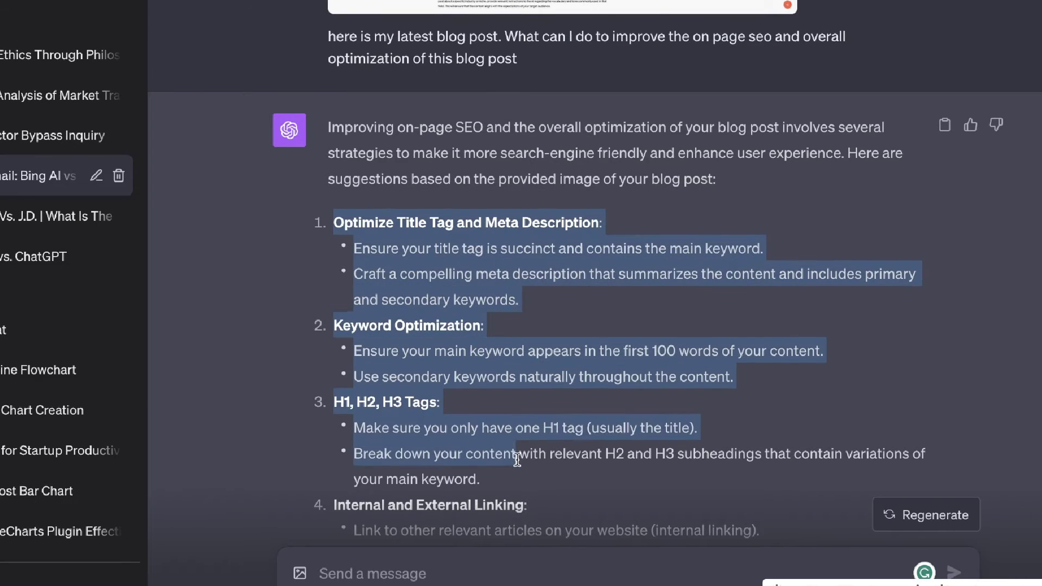
pyautogui.scroll(-3, 516, 459)
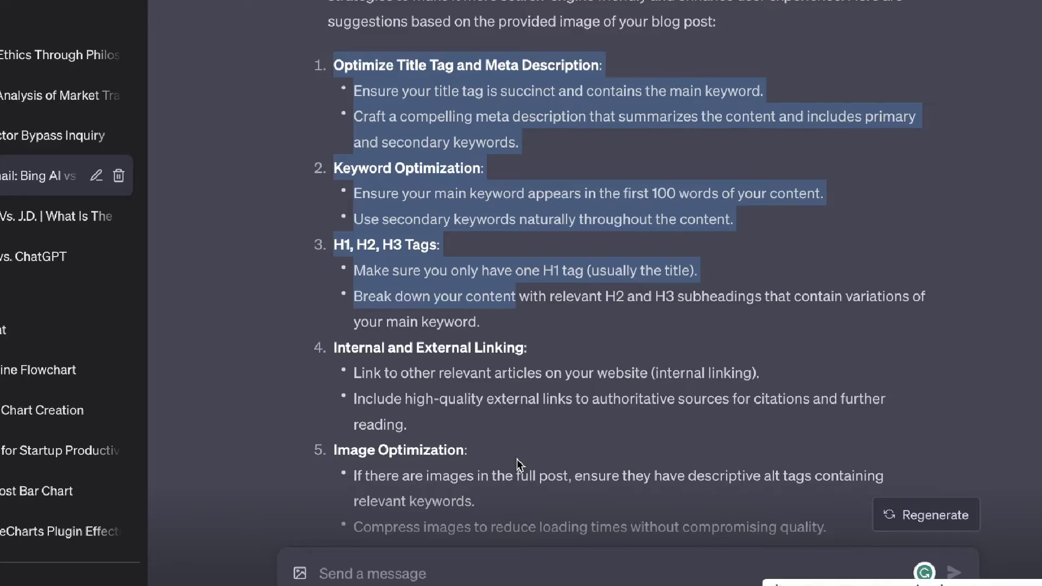
pyautogui.scroll(-1, 516, 459)
pyautogui.scroll(7, 516, 459)
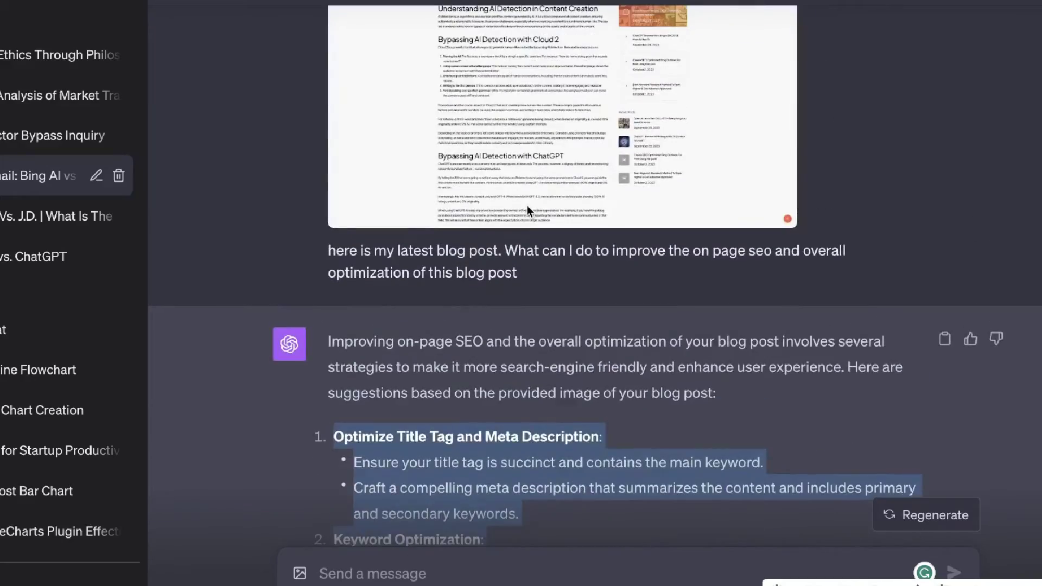
pyautogui.click(526, 205)
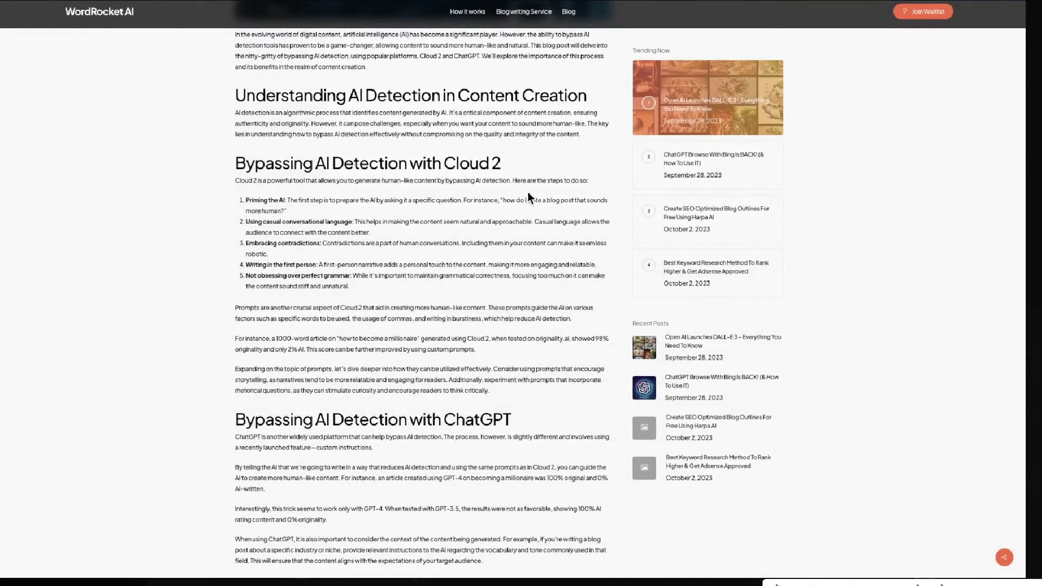
pyautogui.click(921, 162)
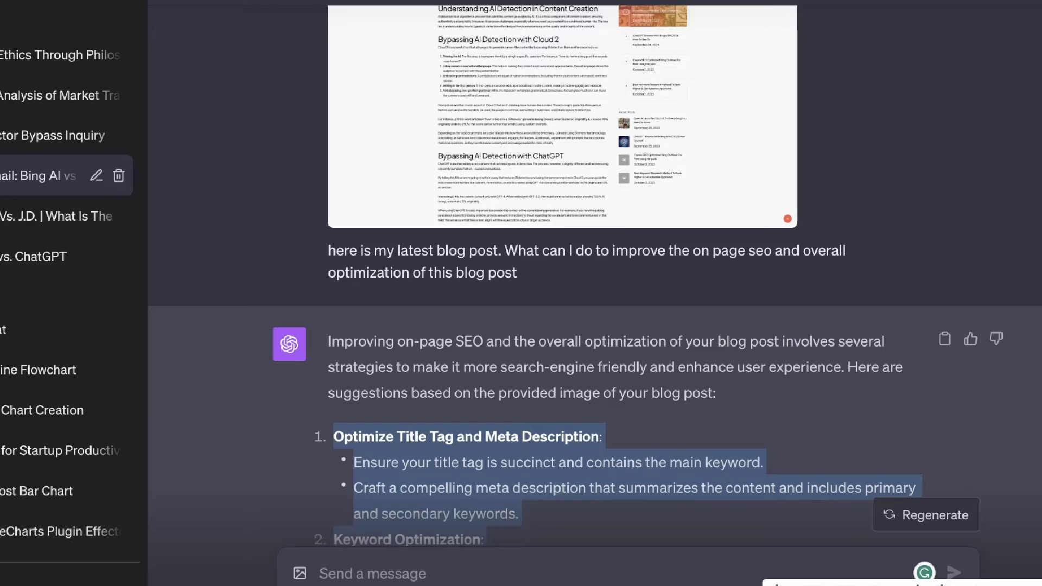
# Scroll past the SEO answer and ad critique down to the dumbbell photo and question.
pyautogui.scroll(-10, 918, 155)
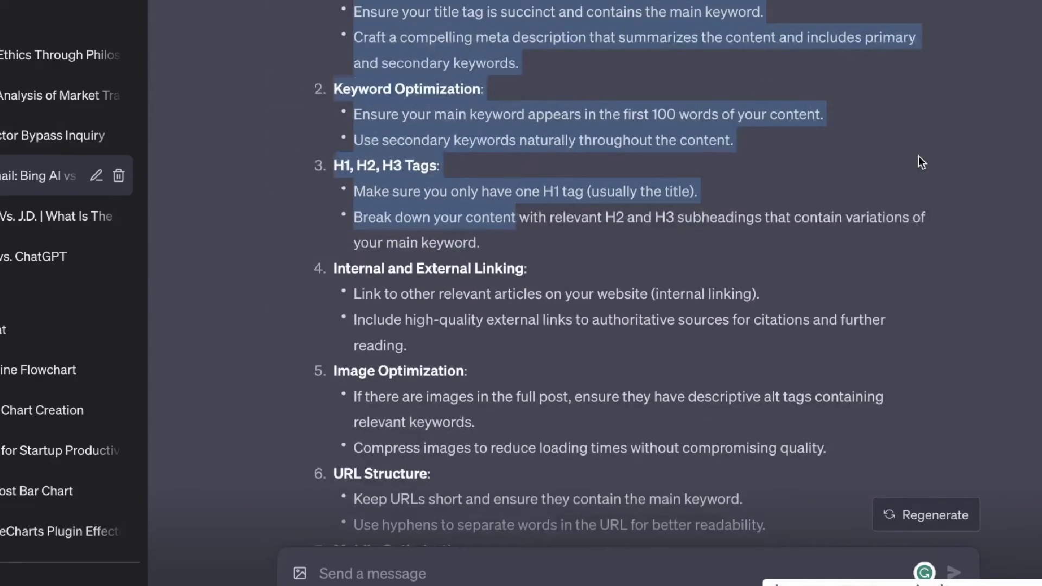
pyautogui.scroll(-4, 778, 268)
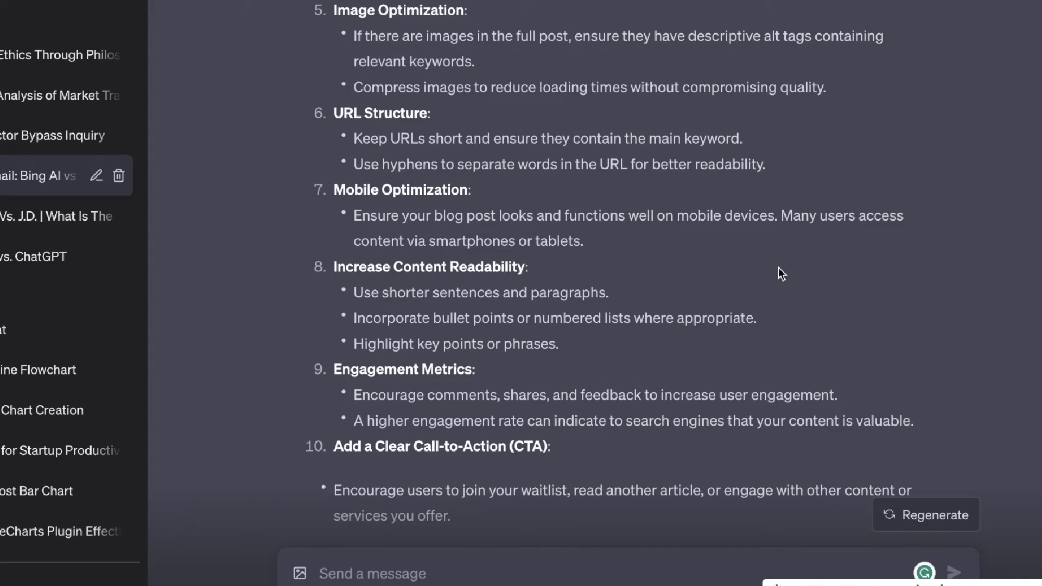
pyautogui.scroll(20, 778, 268)
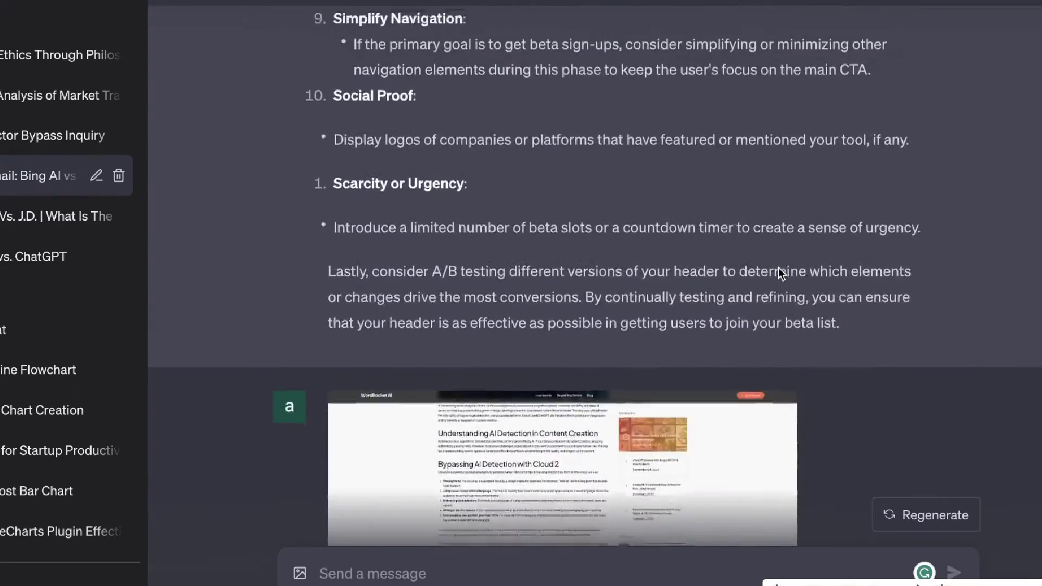
pyautogui.scroll(-4, 778, 268)
pyautogui.scroll(-16, 778, 268)
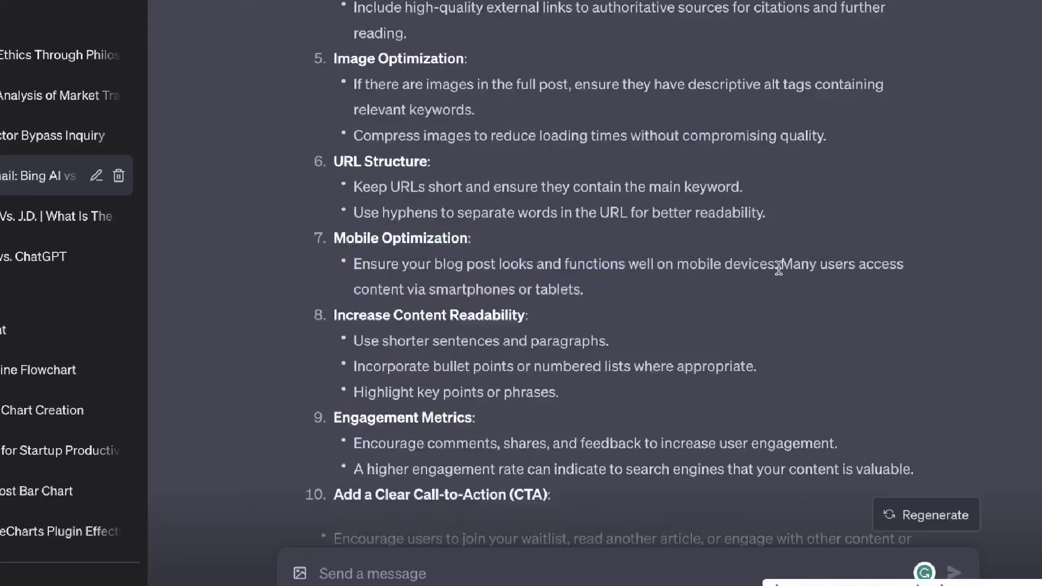
pyautogui.scroll(-5, 778, 268)
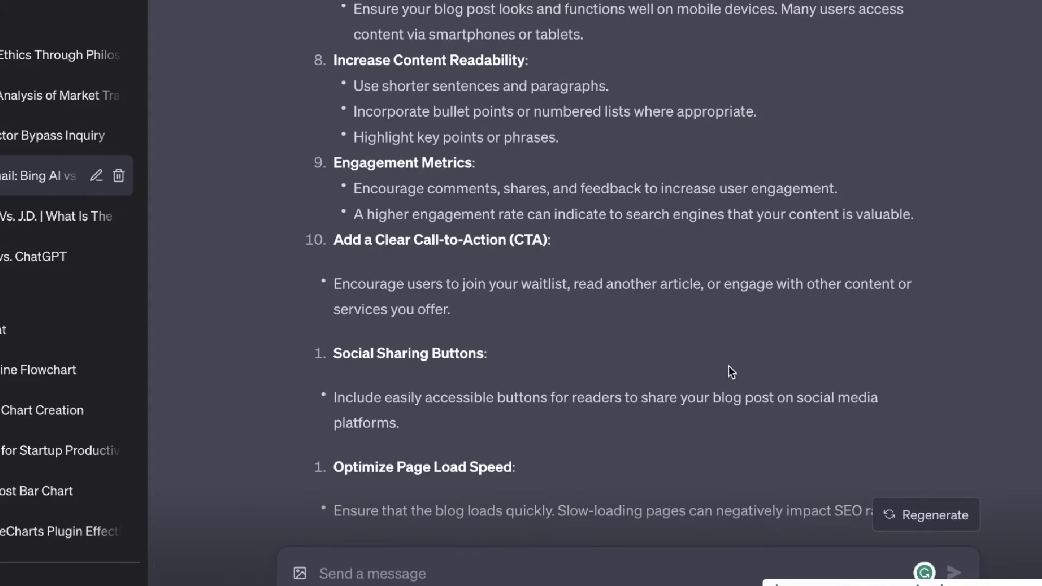
pyautogui.scroll(-3, 732, 372)
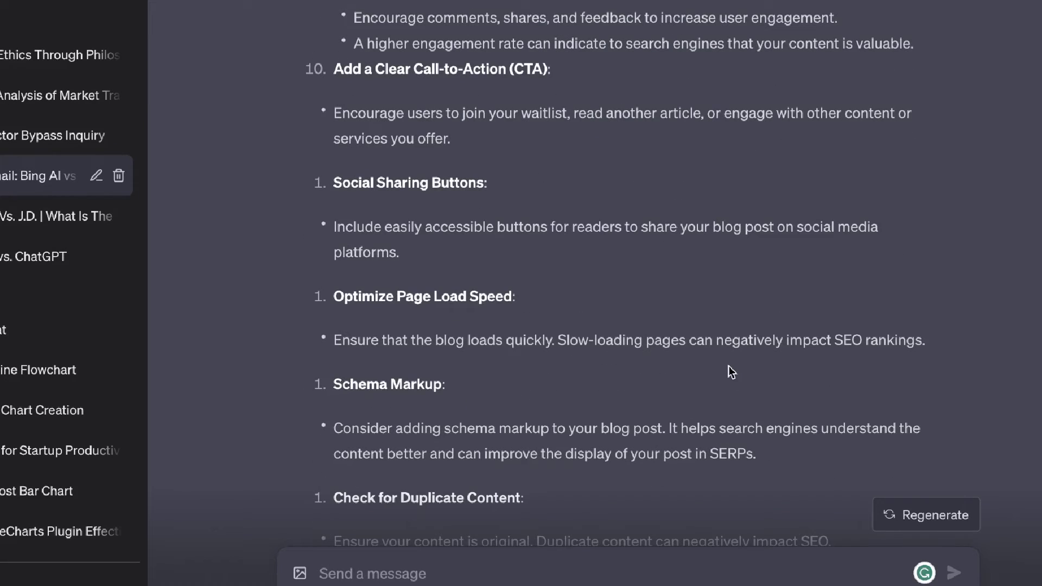
pyautogui.scroll(-4, 731, 373)
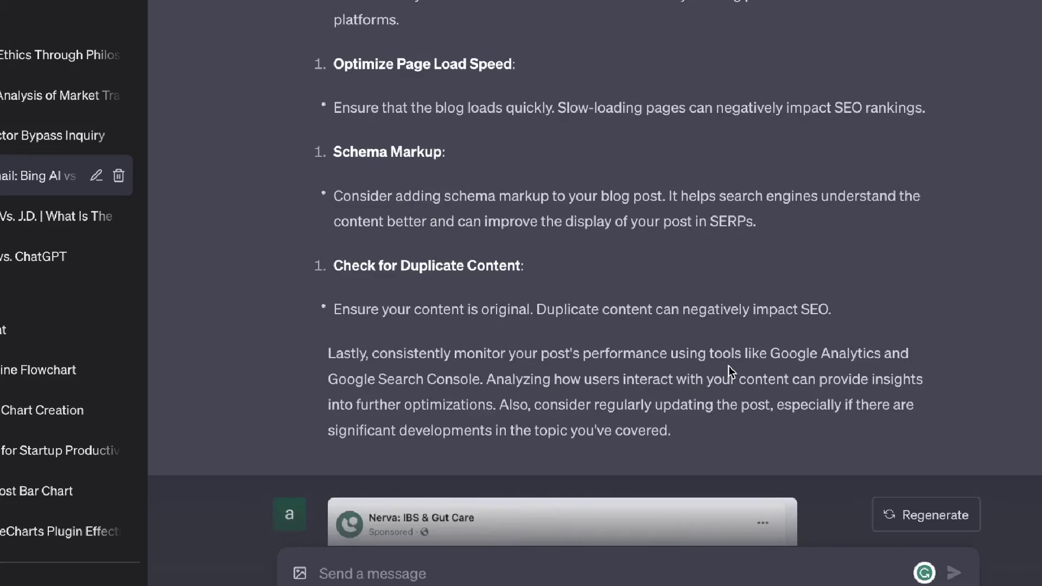
pyautogui.scroll(-15, 731, 372)
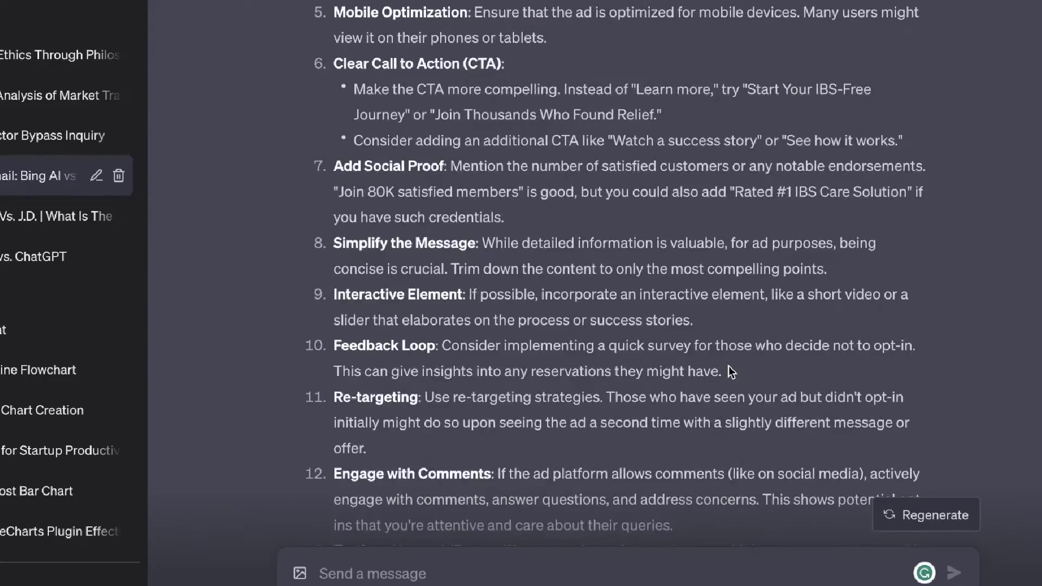
pyautogui.scroll(-20, 731, 372)
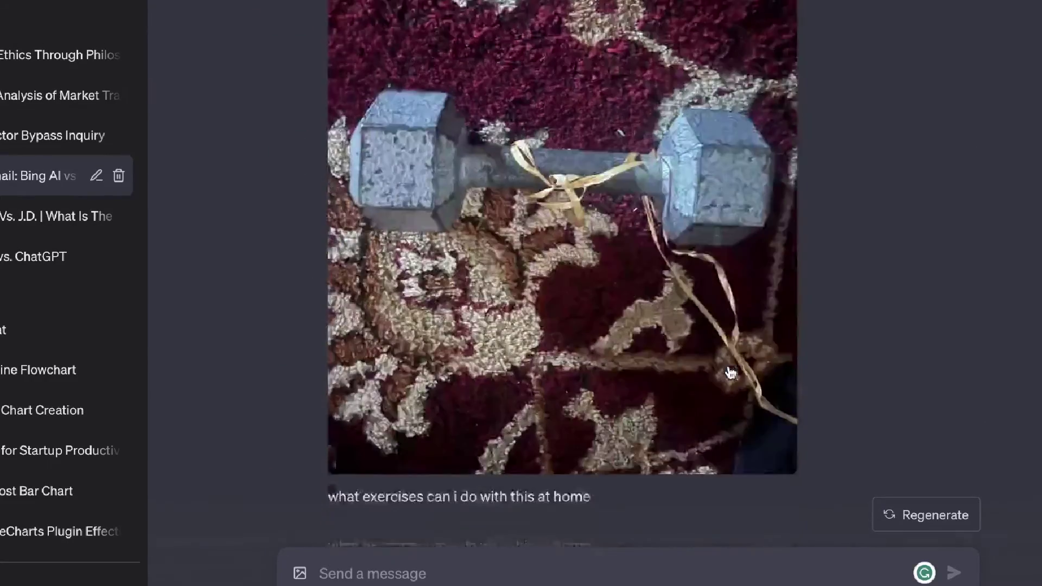
pyautogui.scroll(2, 633, 170)
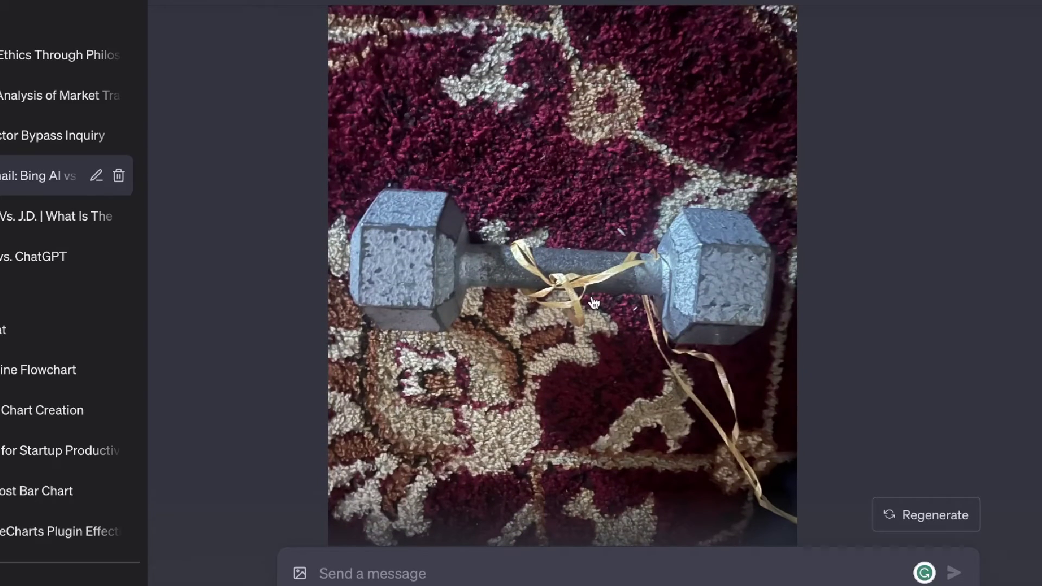
pyautogui.scroll(-7, 594, 302)
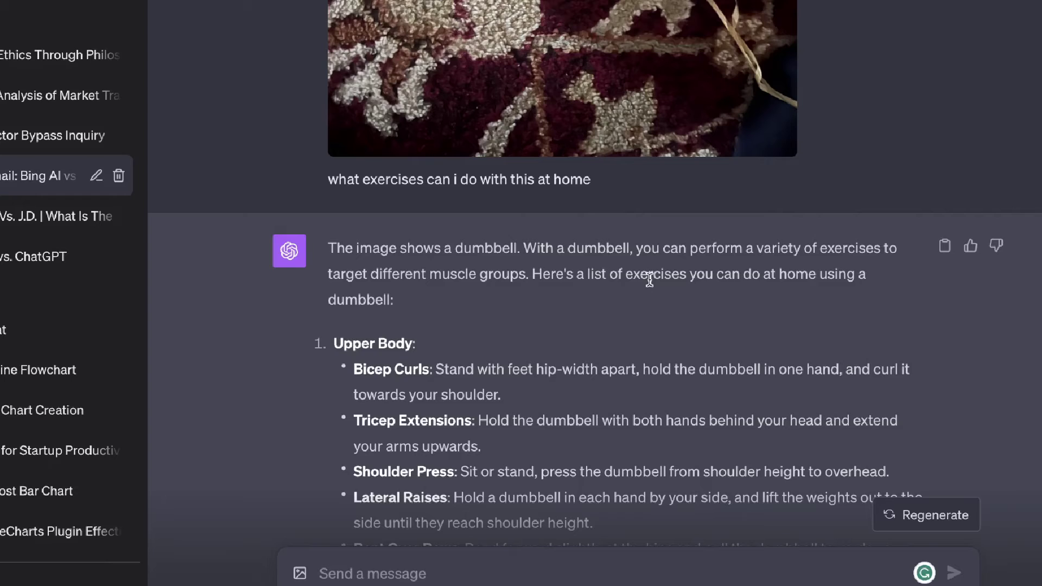
pyautogui.scroll(-2, 649, 280)
pyautogui.moveTo(395, 187); pyautogui.dragTo(328, 136)
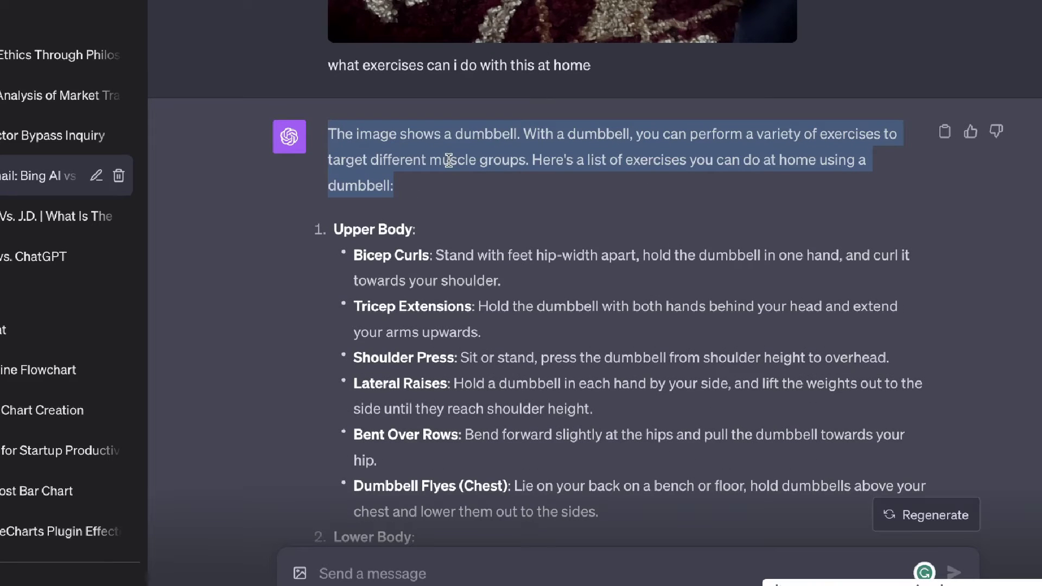
pyautogui.click(495, 197)
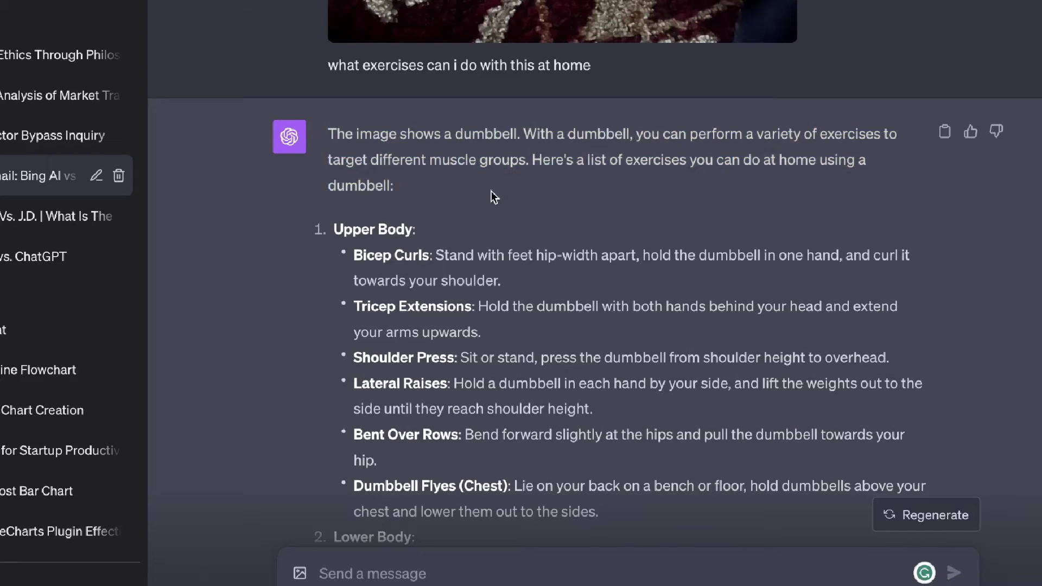
pyautogui.scroll(1, 645, 144)
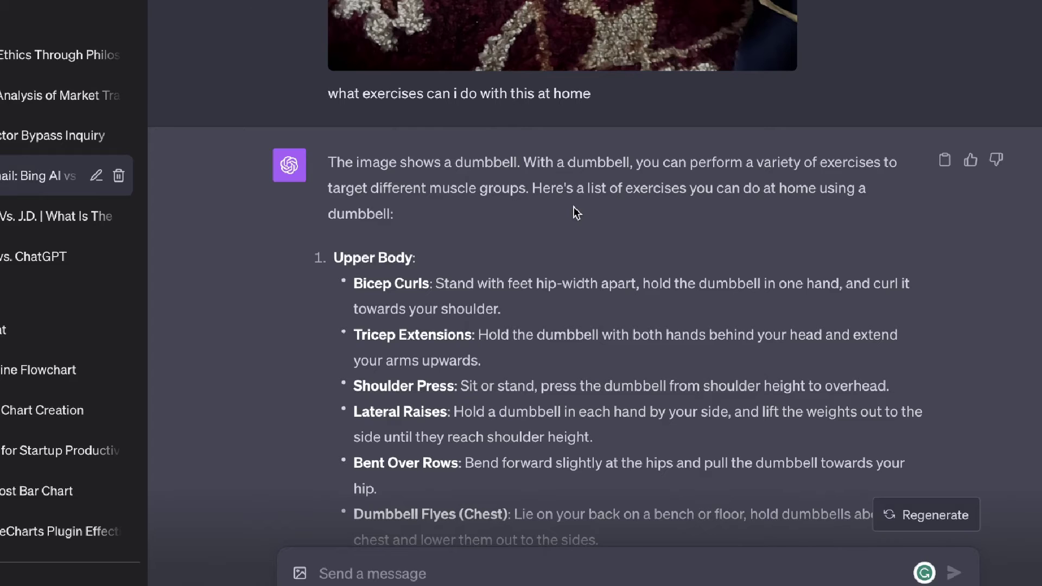
pyautogui.scroll(-3, 577, 213)
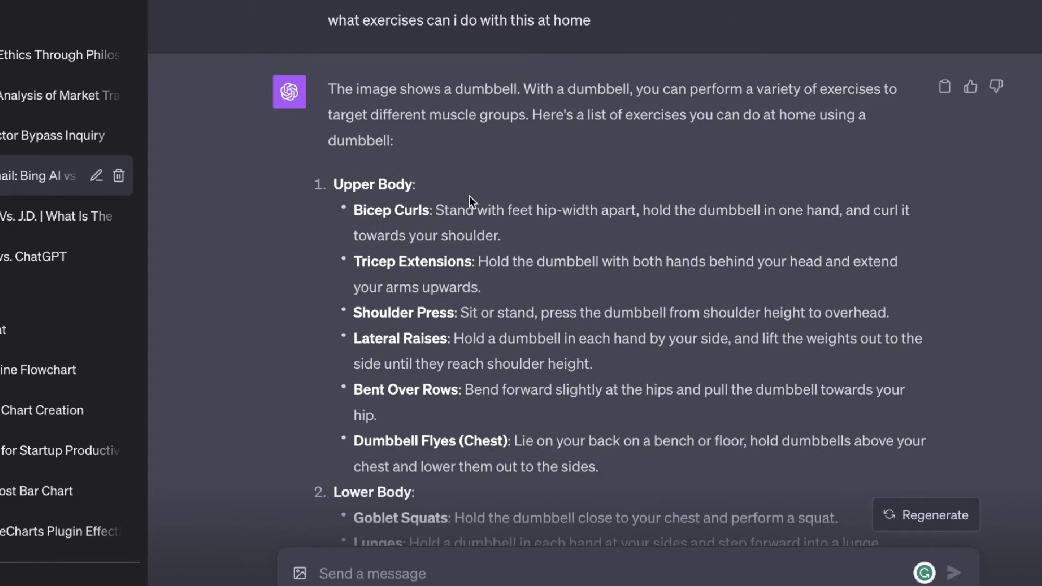
pyautogui.scroll(8, 470, 196)
pyautogui.scroll(-3, 465, 455)
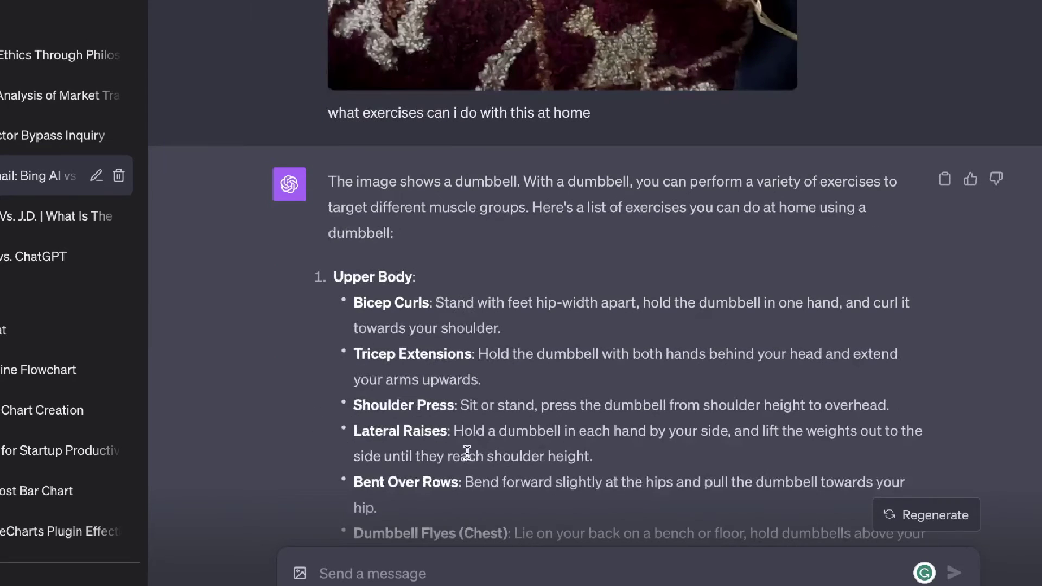
pyautogui.scroll(-1, 402, 276)
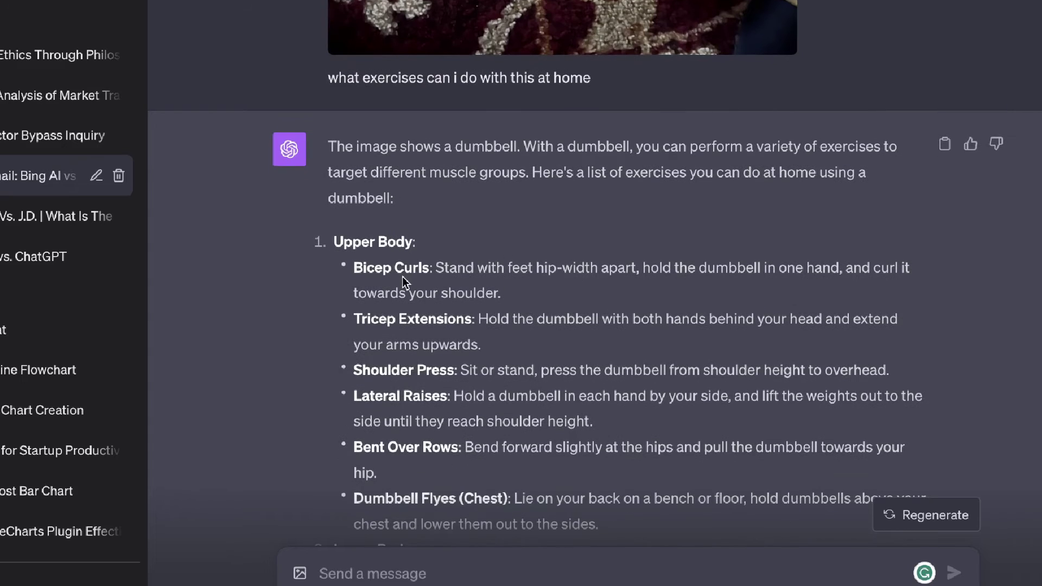
pyautogui.scroll(-4, 402, 275)
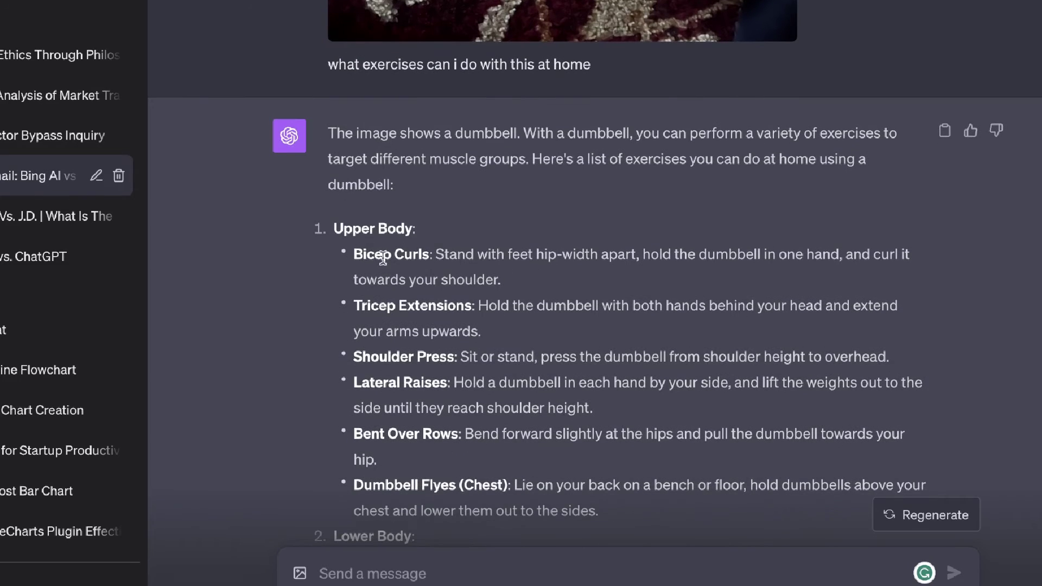
pyautogui.scroll(-5, 451, 352)
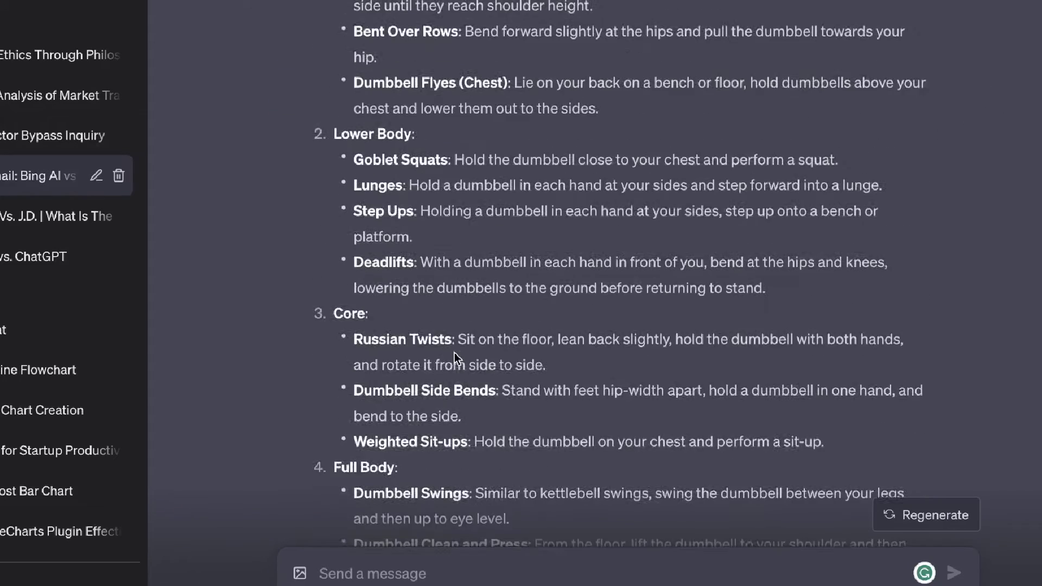
pyautogui.scroll(-3, 467, 314)
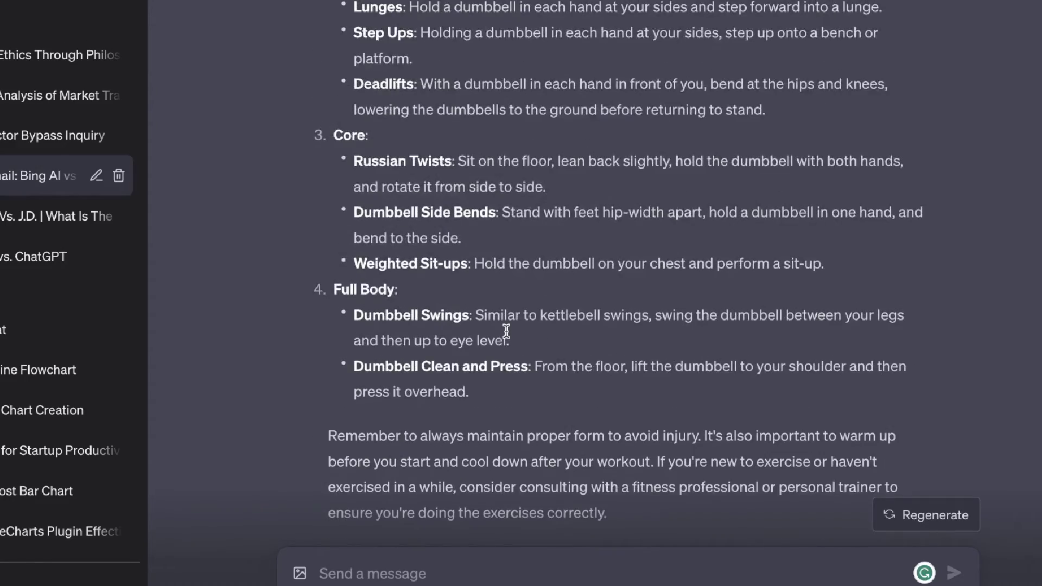
pyautogui.scroll(-1, 506, 330)
pyautogui.scroll(13, 506, 330)
pyautogui.scroll(9, 505, 331)
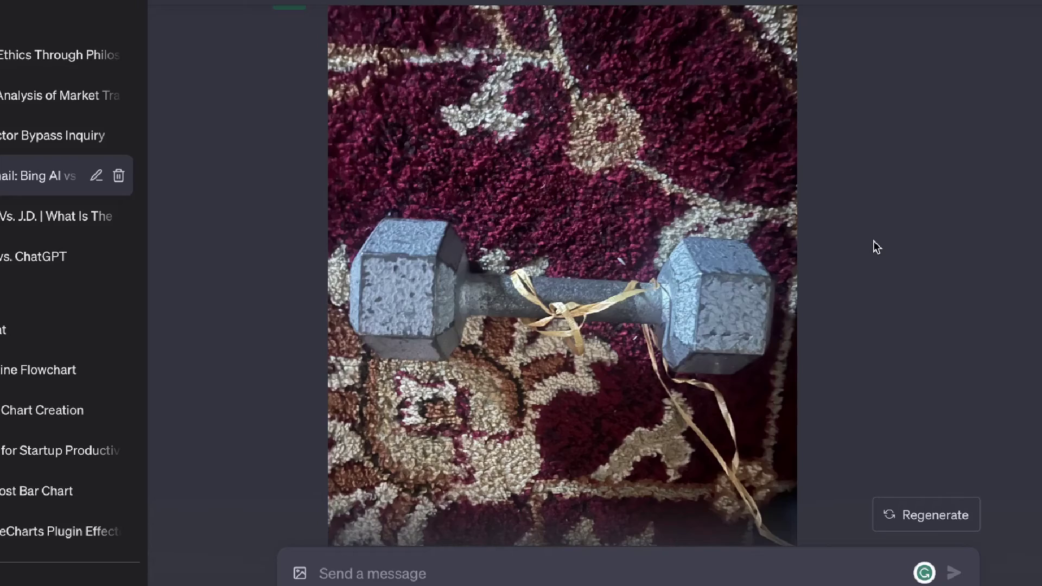
# Scroll through the mac and cheese photo and the Creamy Macaroni and Cheese recipe.
pyautogui.scroll(-15, 873, 241)
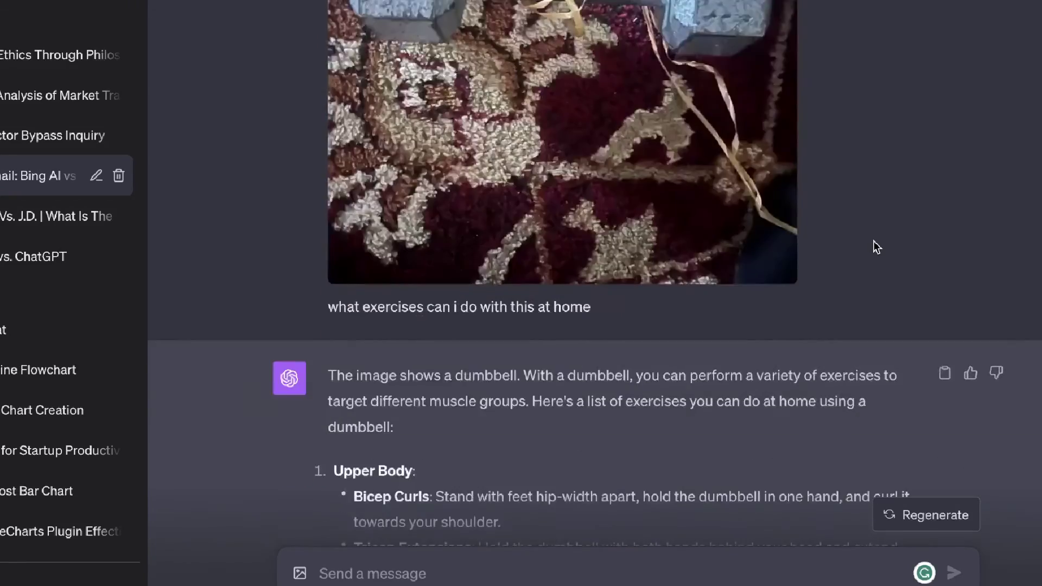
pyautogui.scroll(-12, 874, 240)
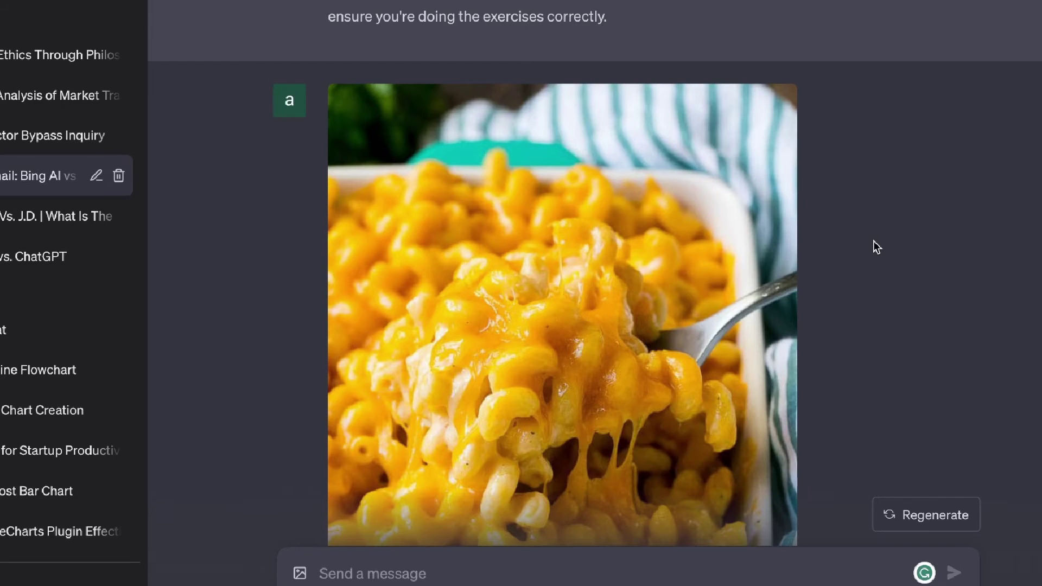
pyautogui.scroll(-2, 874, 241)
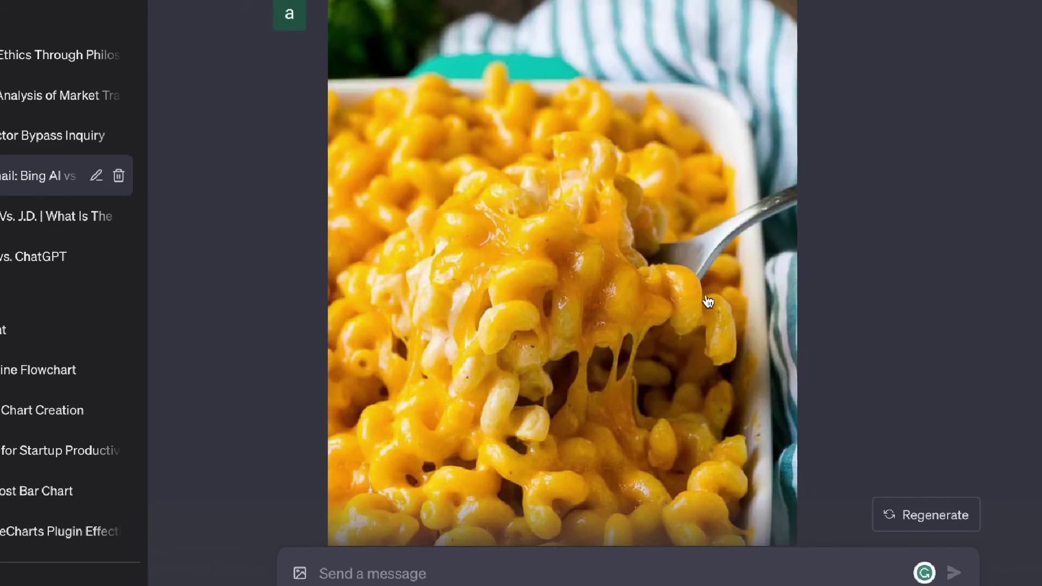
pyautogui.scroll(-2, 708, 301)
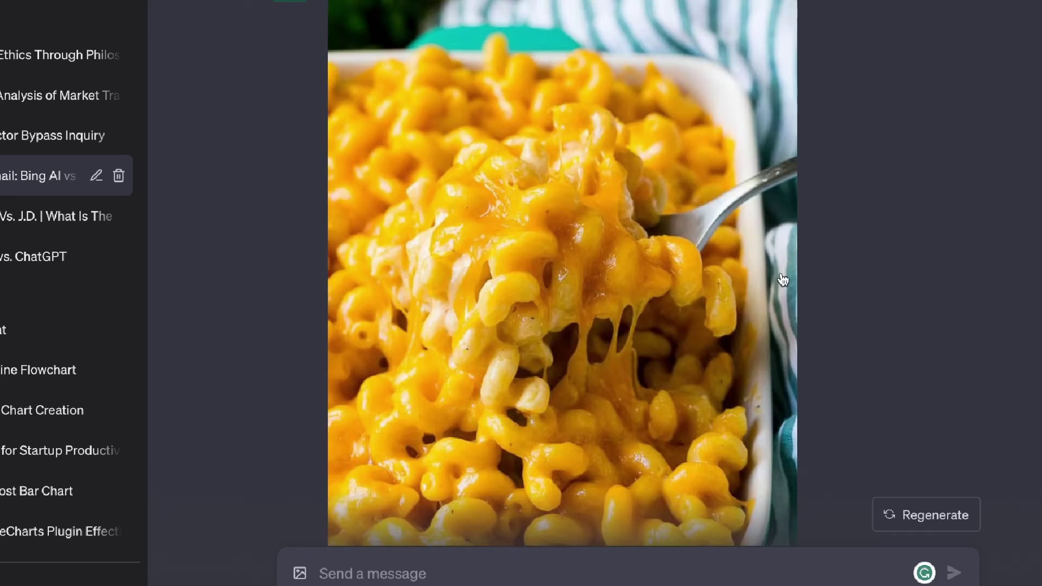
pyautogui.scroll(-3, 564, 214)
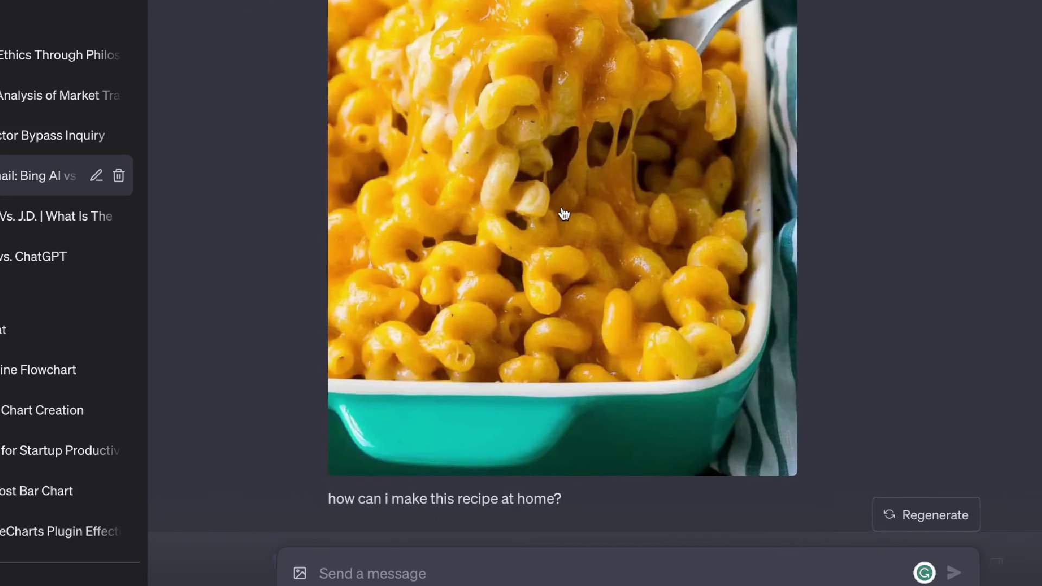
pyautogui.scroll(-5, 564, 213)
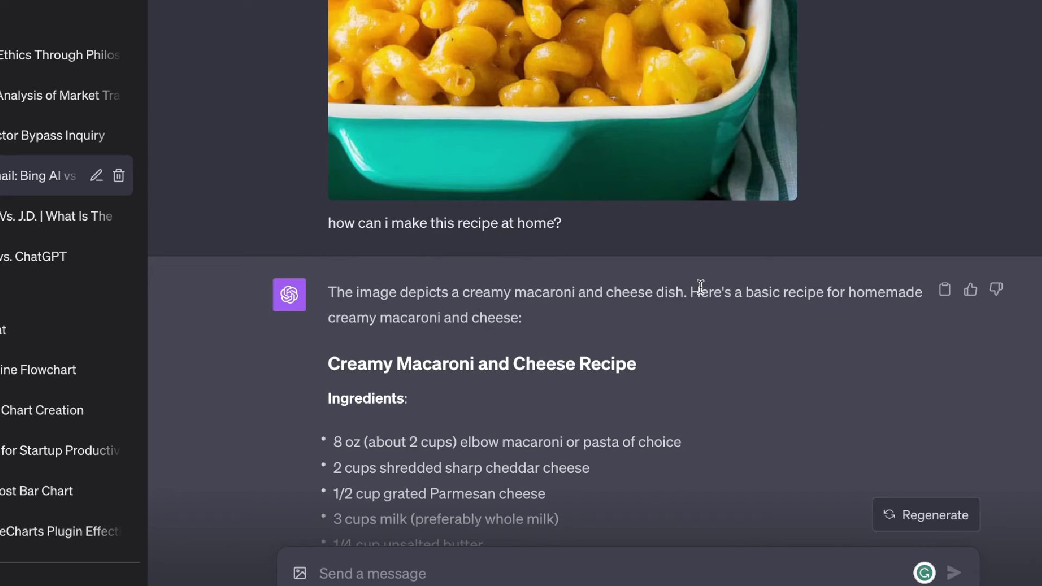
pyautogui.scroll(5, 700, 286)
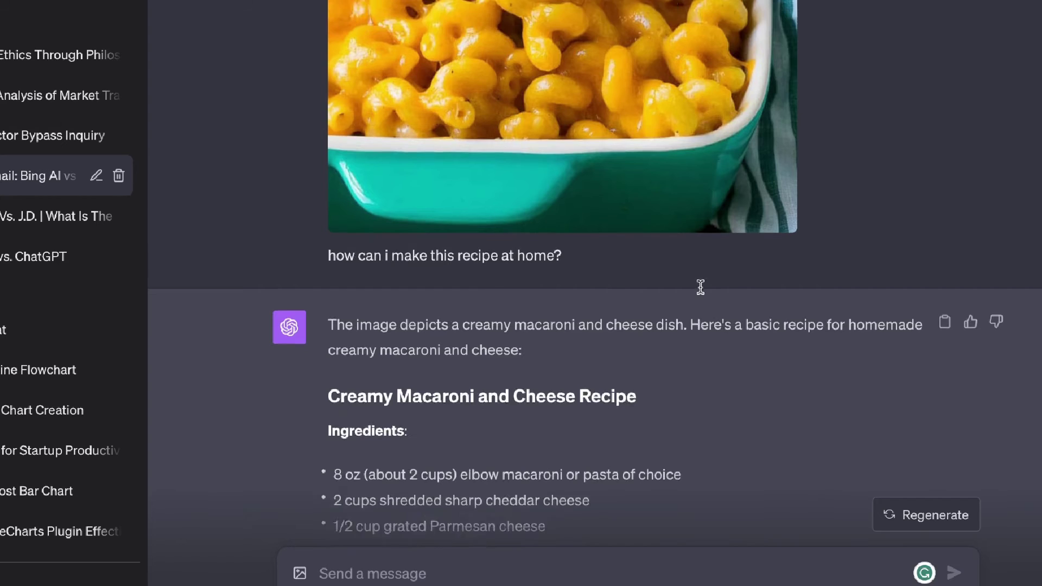
pyautogui.scroll(2, 678, 239)
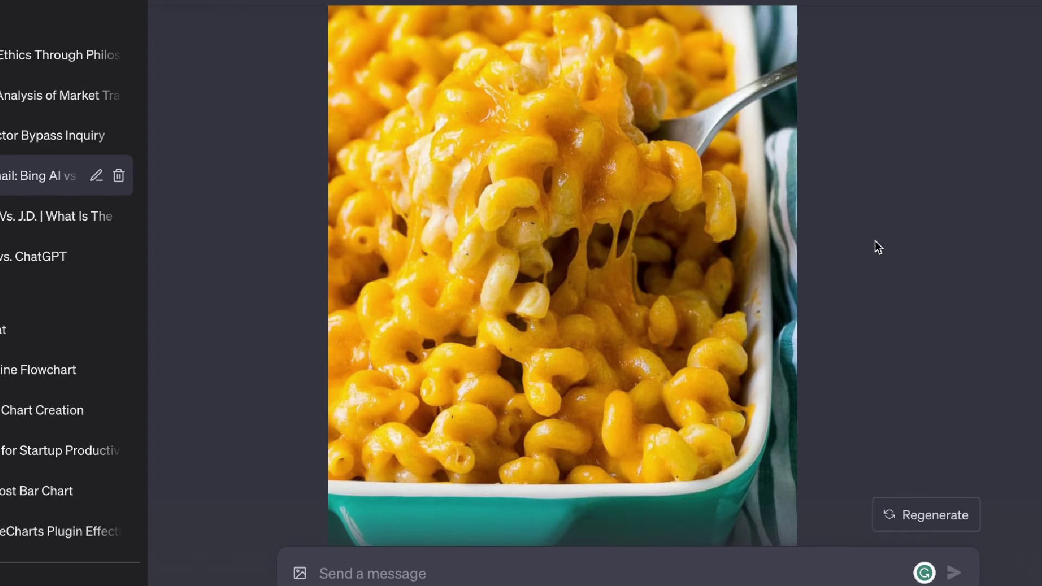
pyautogui.scroll(-9, 874, 241)
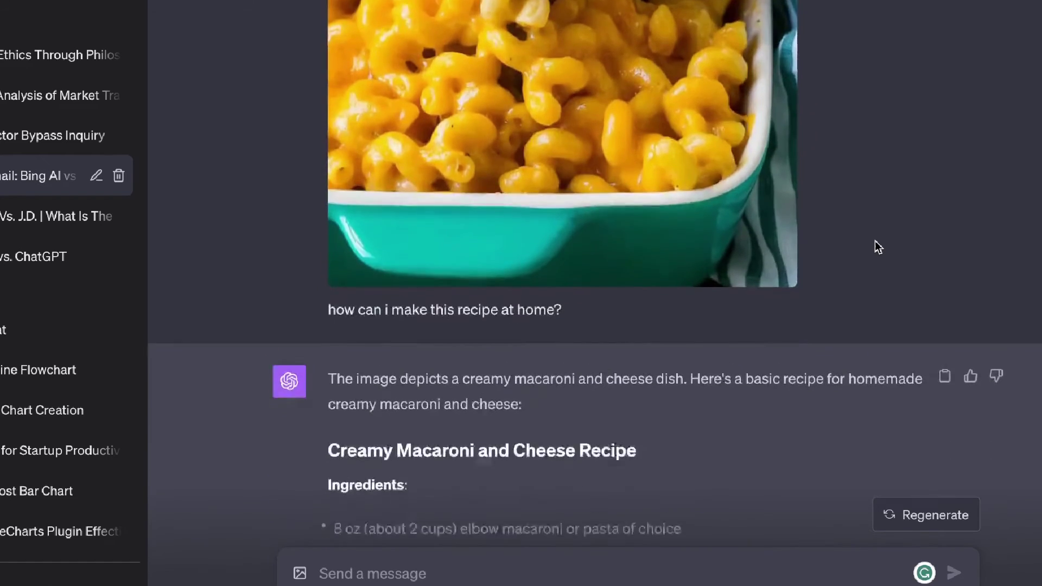
pyautogui.scroll(-3, 875, 247)
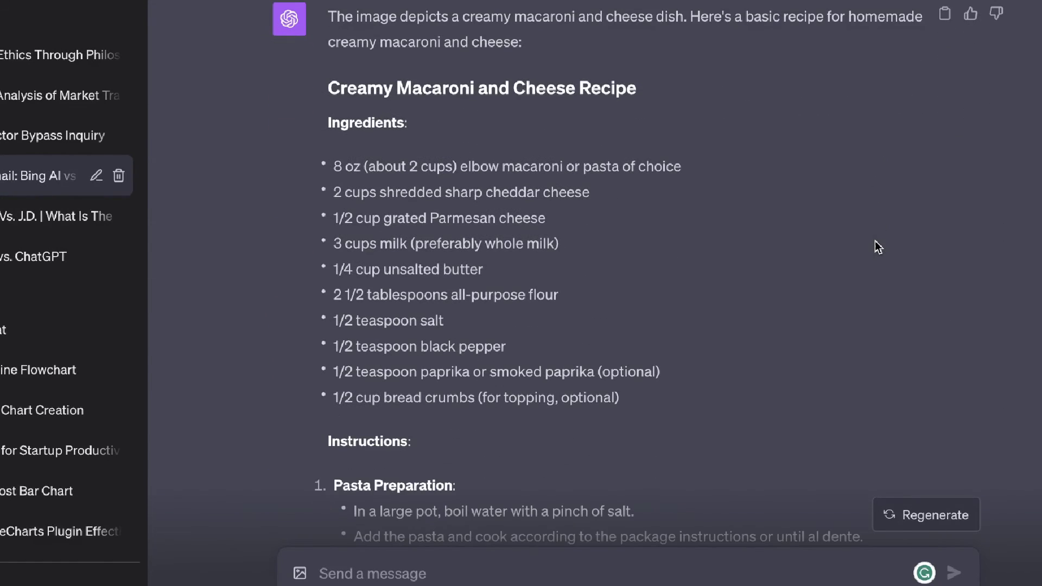
# Highlight the recipe heading and ingredients, then scroll on toward the flowchart message.
pyautogui.moveTo(663, 400); pyautogui.dragTo(341, 82)
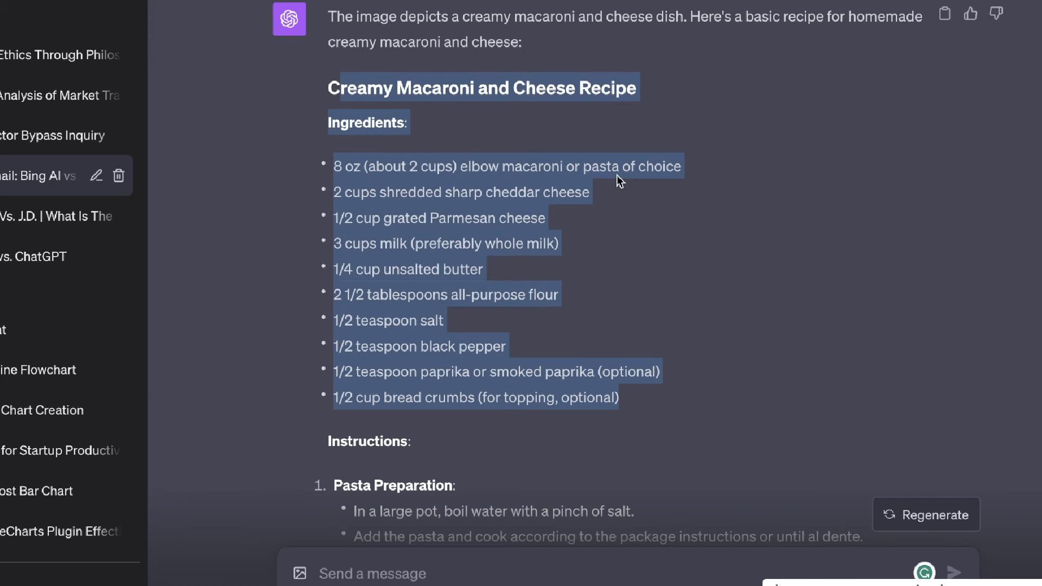
pyautogui.click(640, 358)
pyautogui.scroll(-10, 640, 358)
pyautogui.scroll(-20, 640, 358)
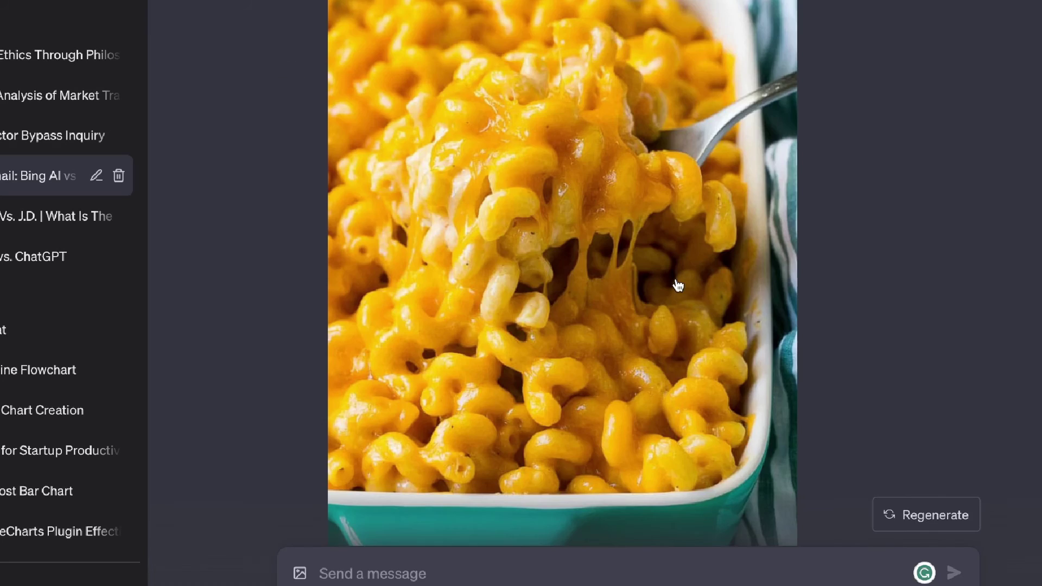
pyautogui.scroll(-4, 677, 284)
pyautogui.scroll(-20, 677, 284)
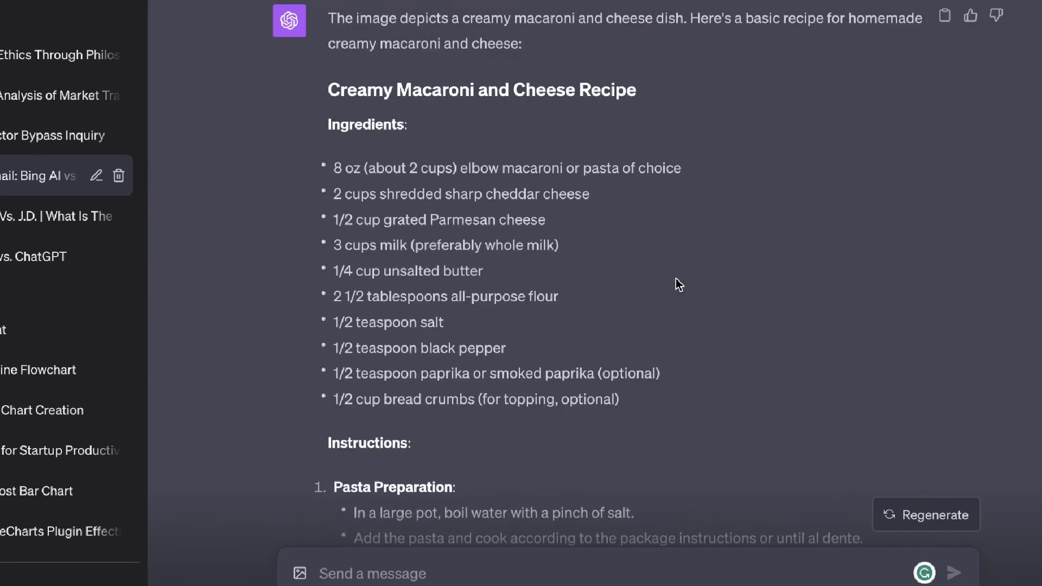
pyautogui.scroll(-5, 677, 285)
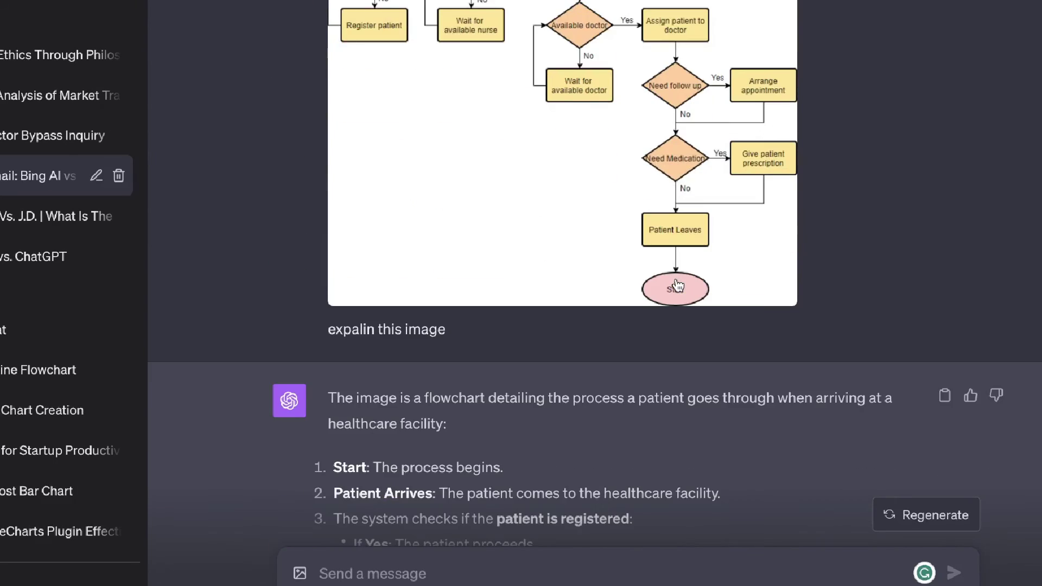
pyautogui.scroll(4, 681, 266)
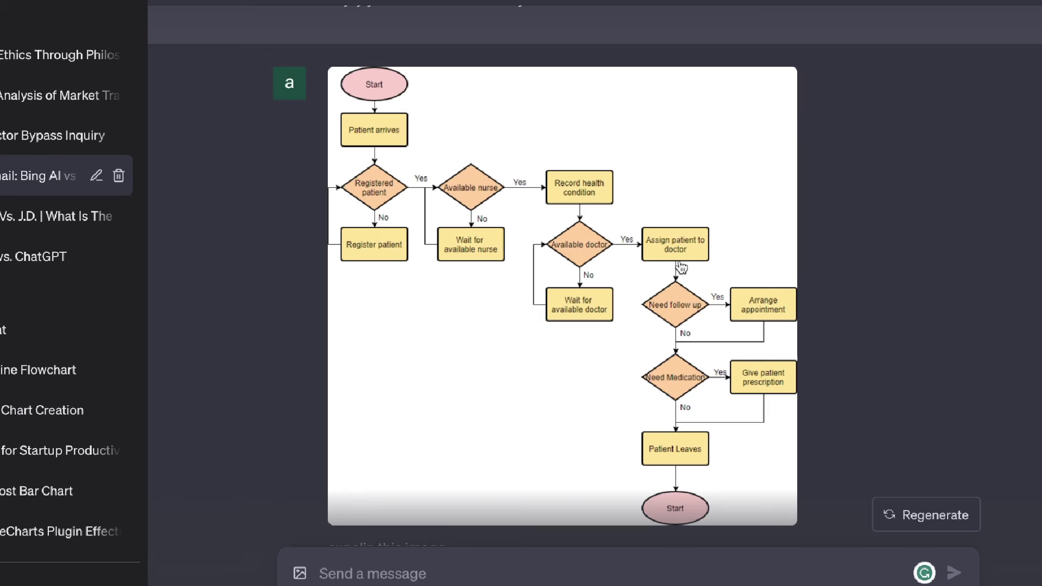
pyautogui.scroll(-1, 558, 213)
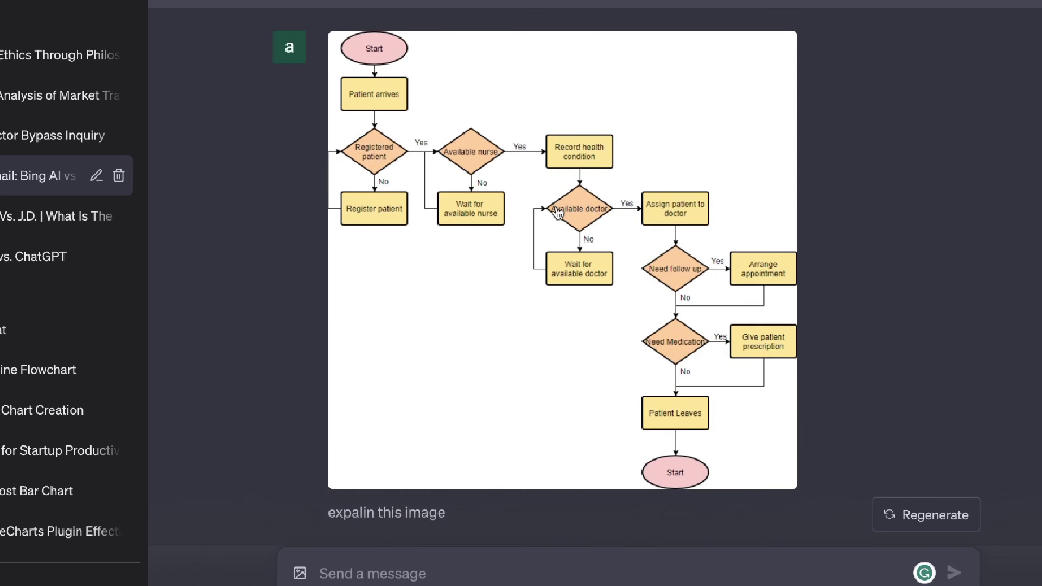
pyautogui.scroll(-2, 554, 220)
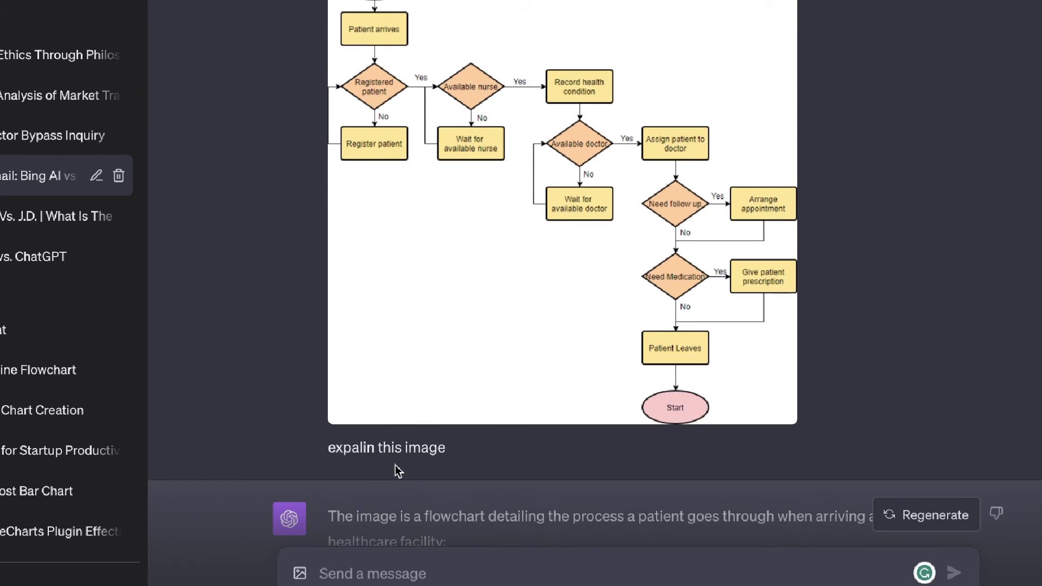
pyautogui.scroll(2, 512, 253)
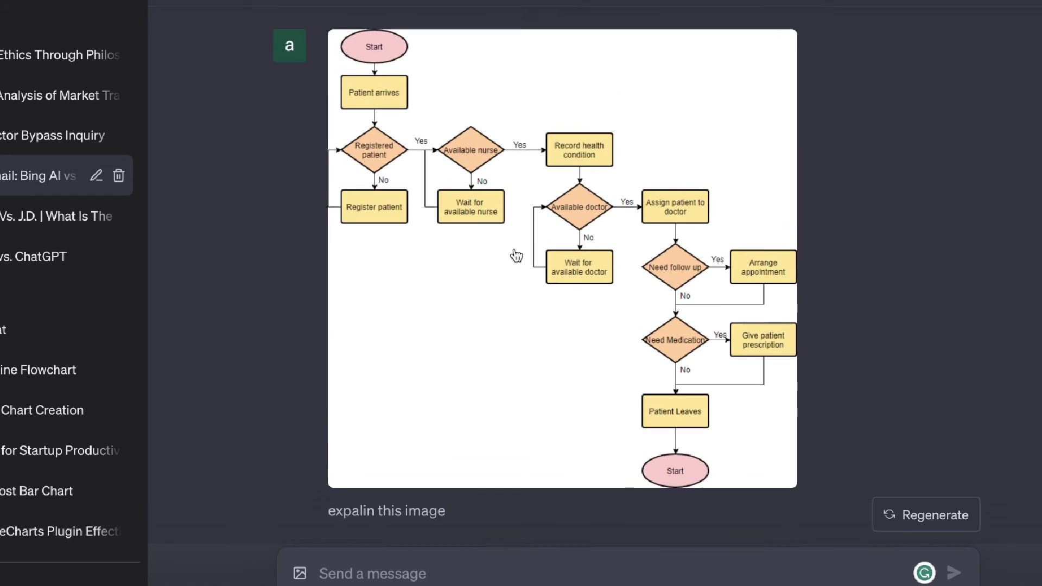
pyautogui.scroll(-5, 553, 281)
pyautogui.scroll(4, 553, 282)
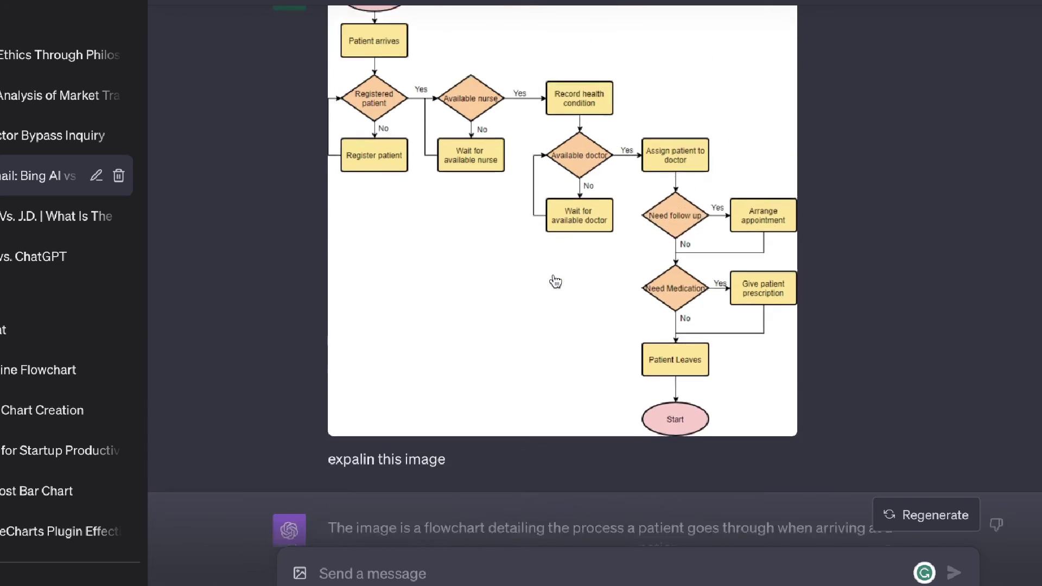
pyautogui.scroll(-3, 521, 233)
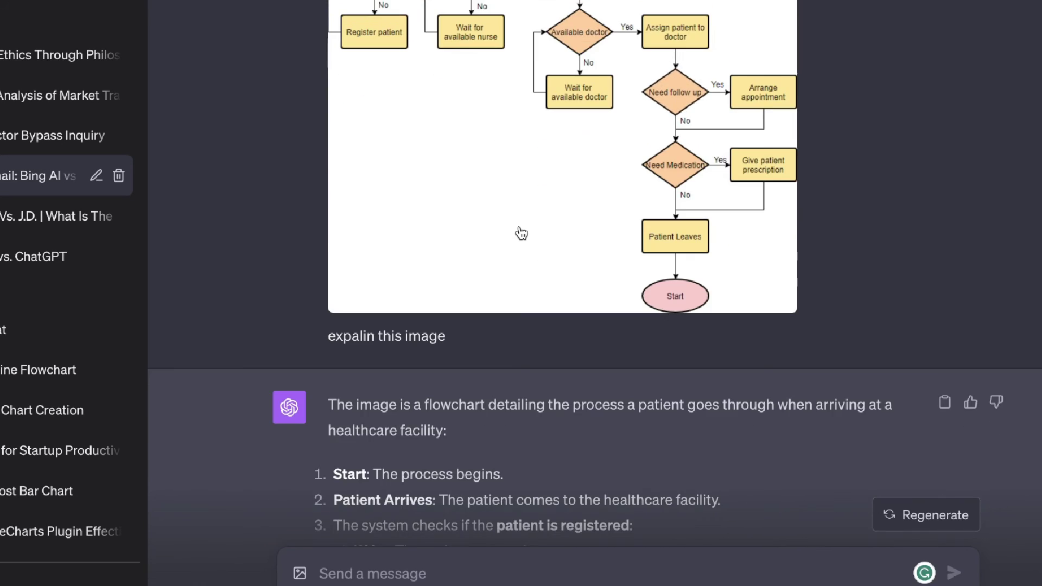
pyautogui.scroll(-1, 531, 280)
pyautogui.scroll(-3, 530, 279)
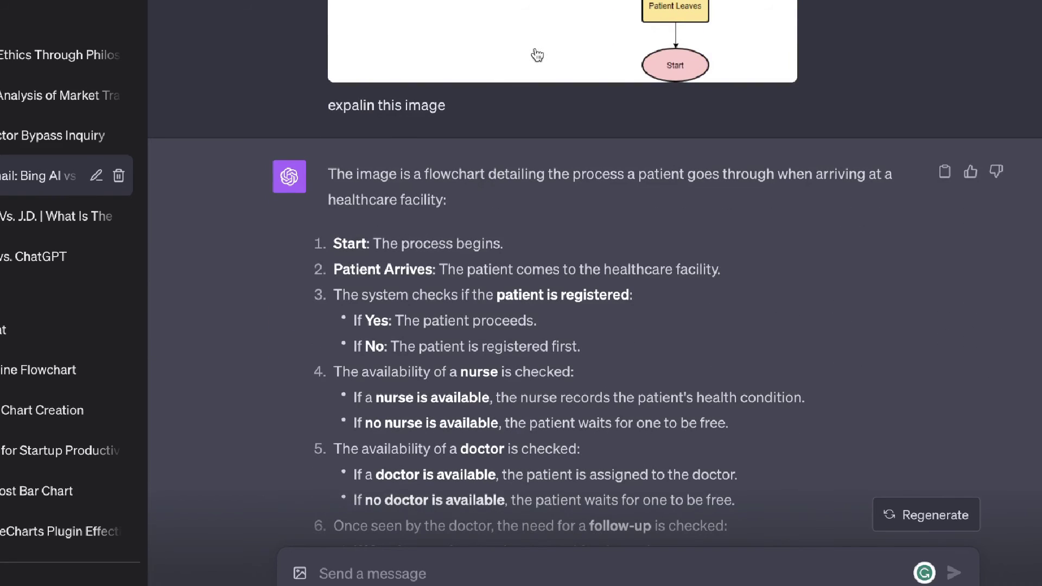
pyautogui.scroll(-3, 597, 190)
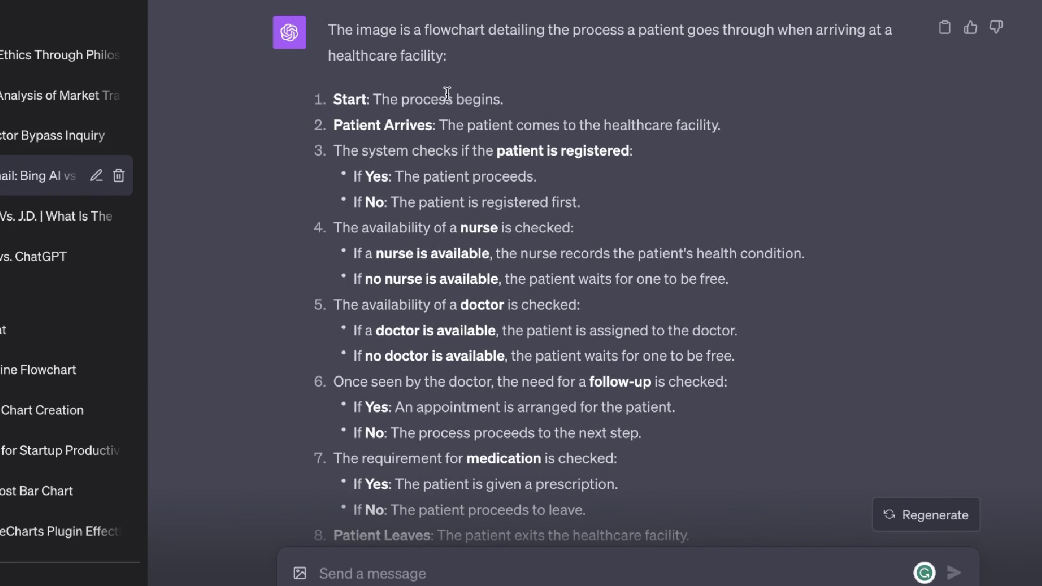
pyautogui.scroll(3, 582, 251)
pyautogui.scroll(-4, 582, 251)
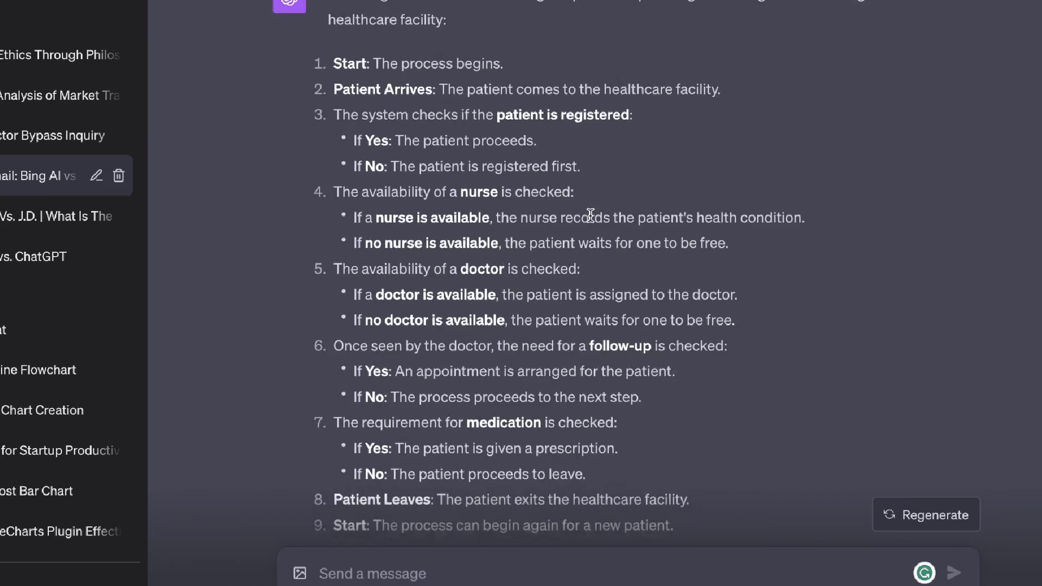
pyautogui.scroll(-2, 590, 215)
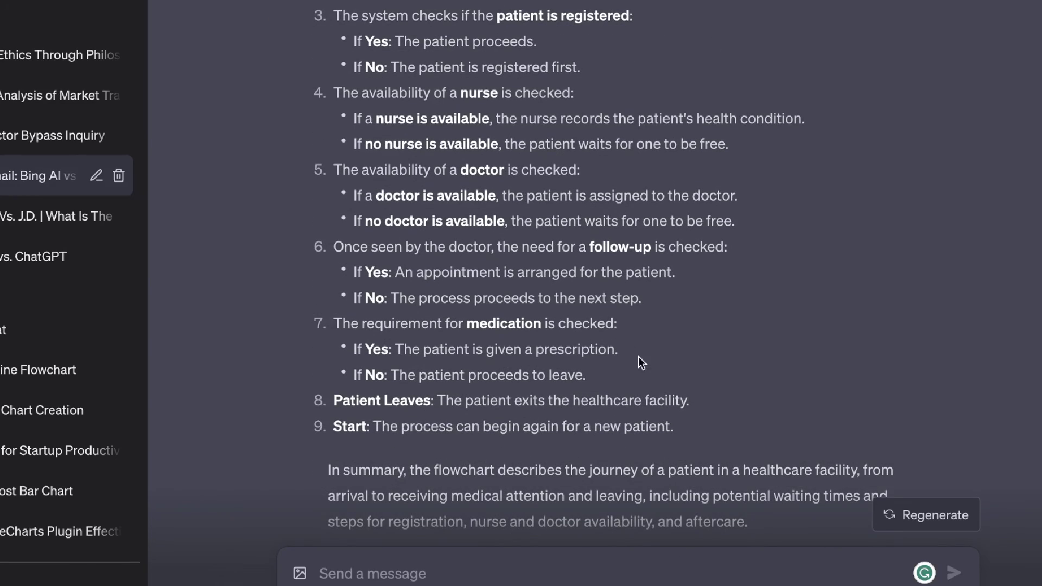
pyautogui.scroll(3, 675, 421)
pyautogui.scroll(10, 674, 421)
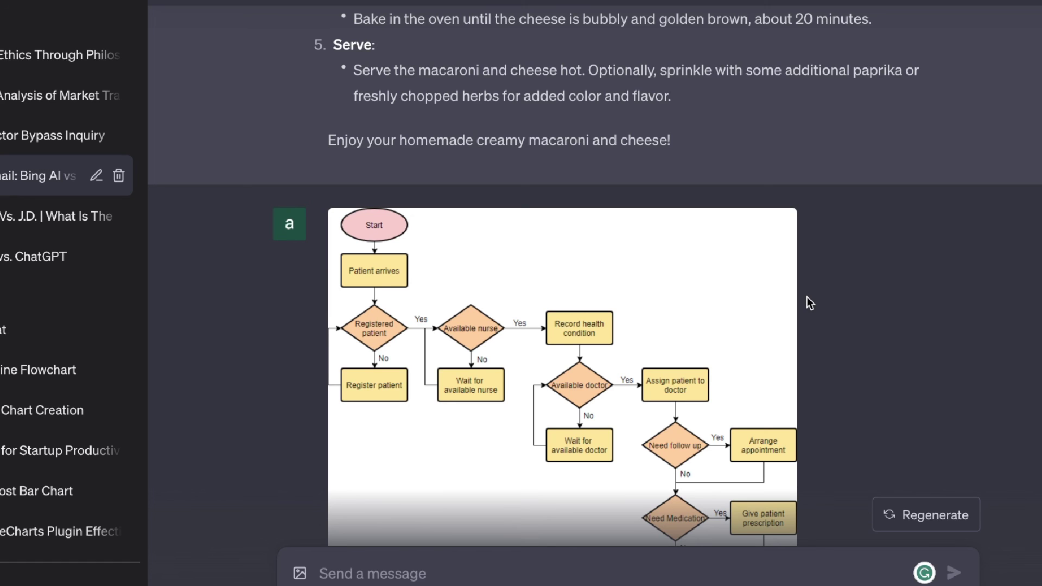
# Scroll past the flowchart answer back up to the dumbbell reply with goblet squats, Russian twists and swings.
pyautogui.scroll(-6, 806, 297)
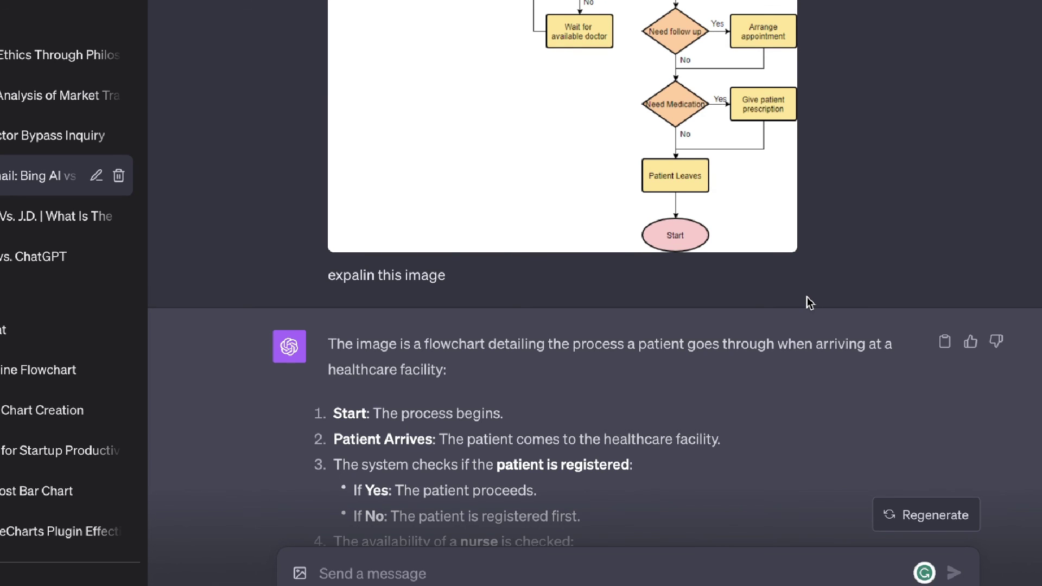
pyautogui.scroll(-8, 806, 298)
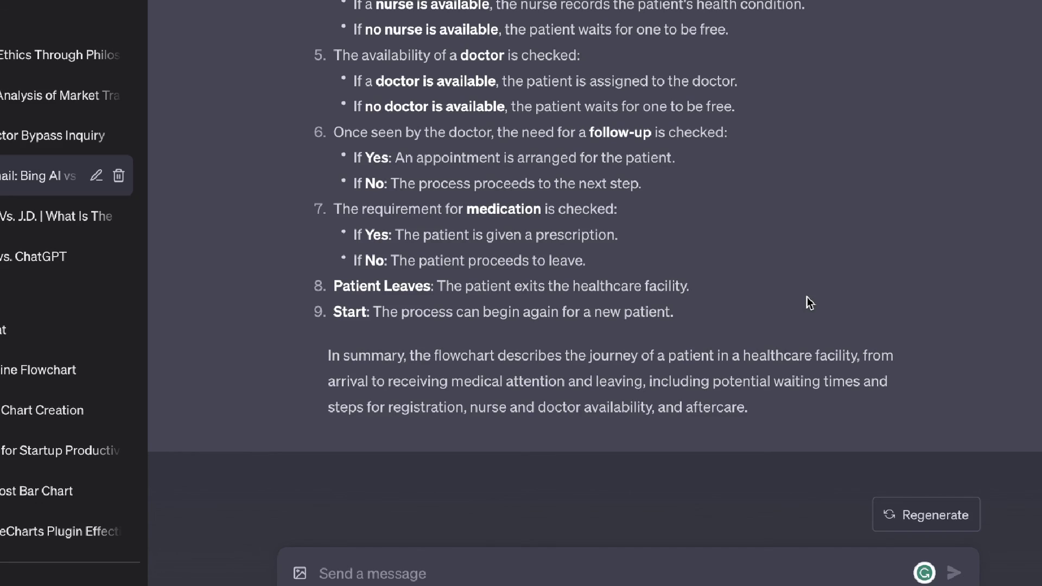
pyautogui.scroll(20, 806, 297)
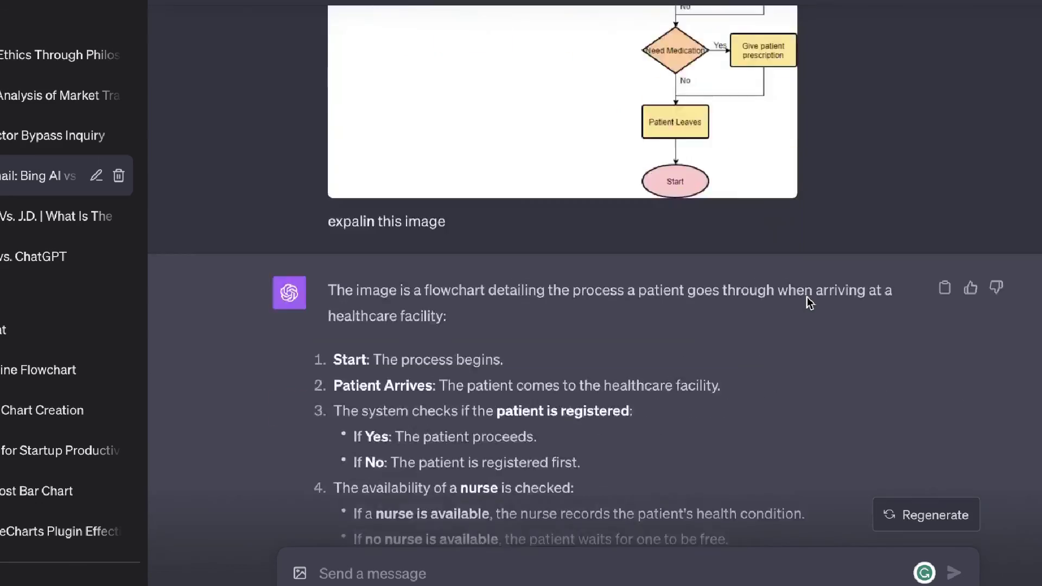
pyautogui.scroll(1, 806, 298)
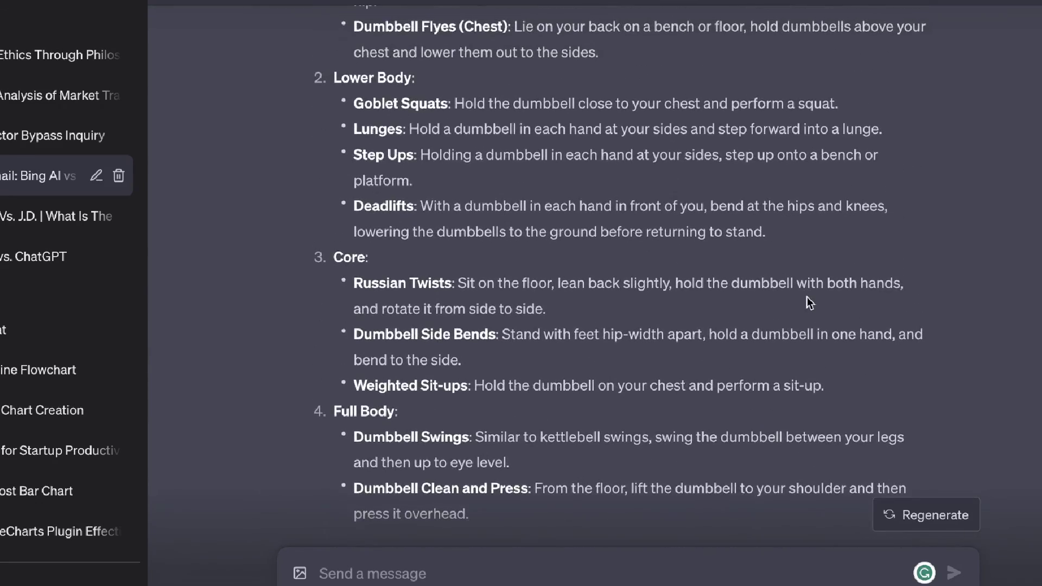